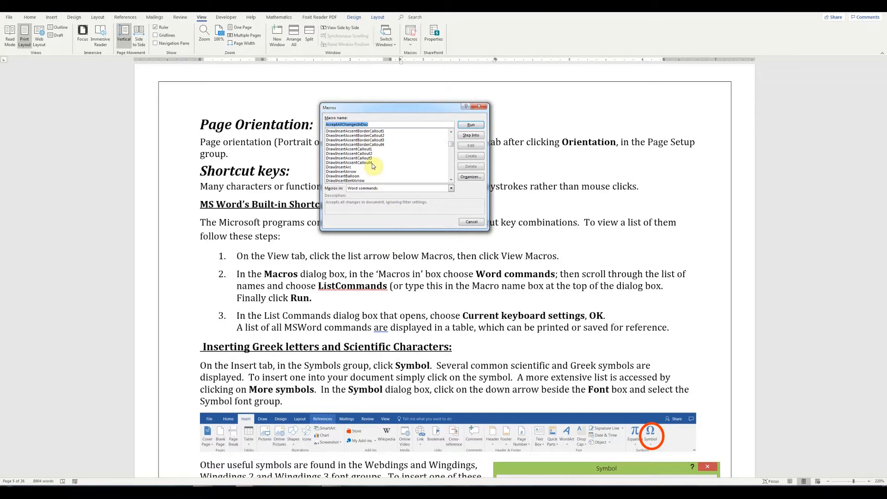
# Run the ListCommands macro from the Word commands and generate a document listing the current keyboard settings.
pyautogui.click(396, 158)
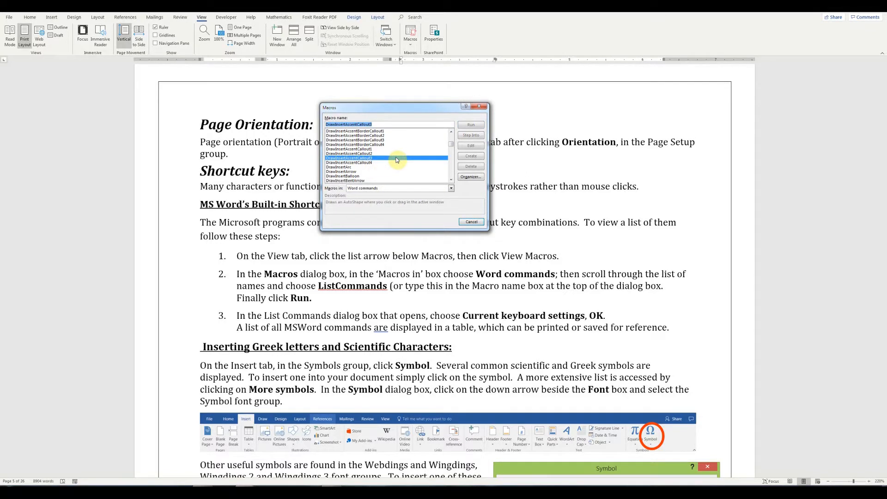
pyautogui.write('list')
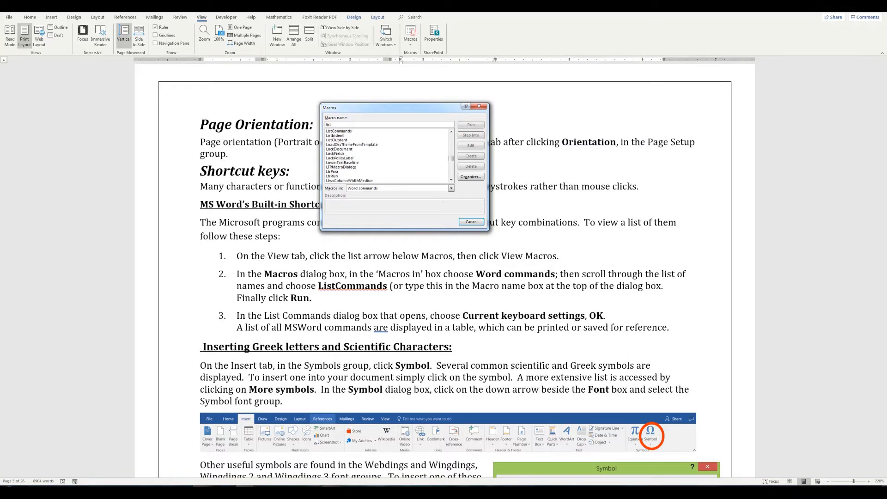
pyautogui.click(343, 132)
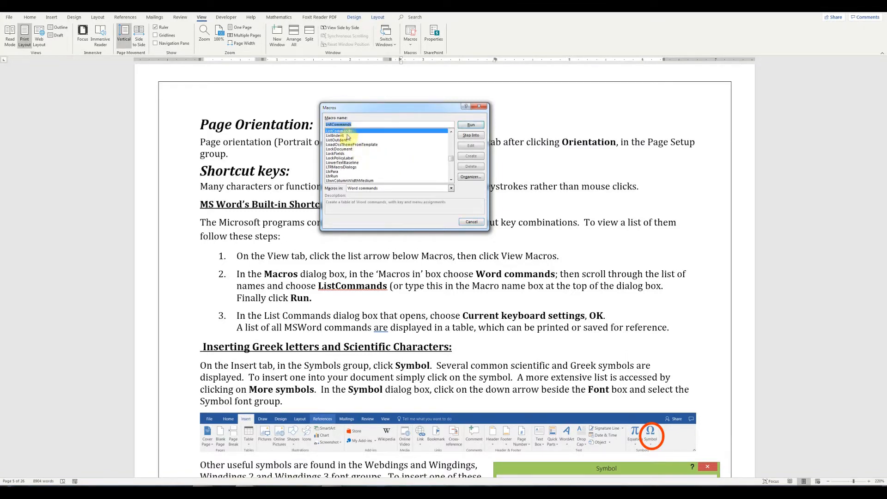
pyautogui.click(477, 127)
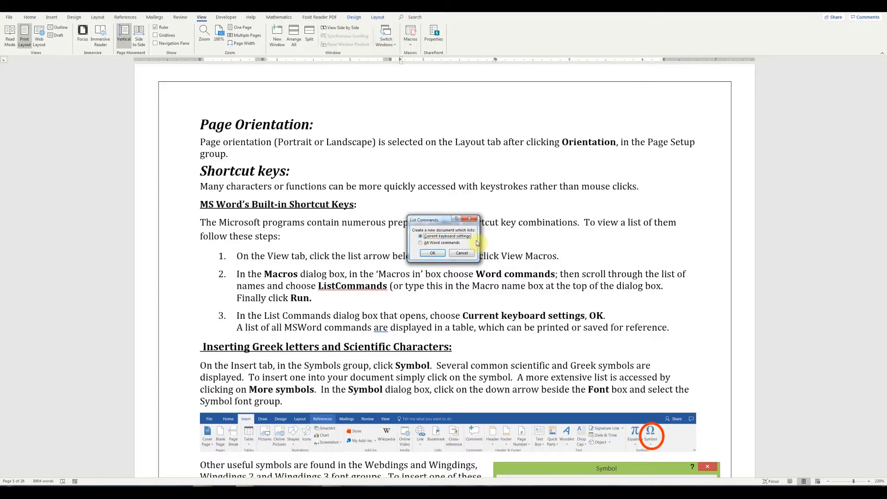
pyautogui.click(433, 254)
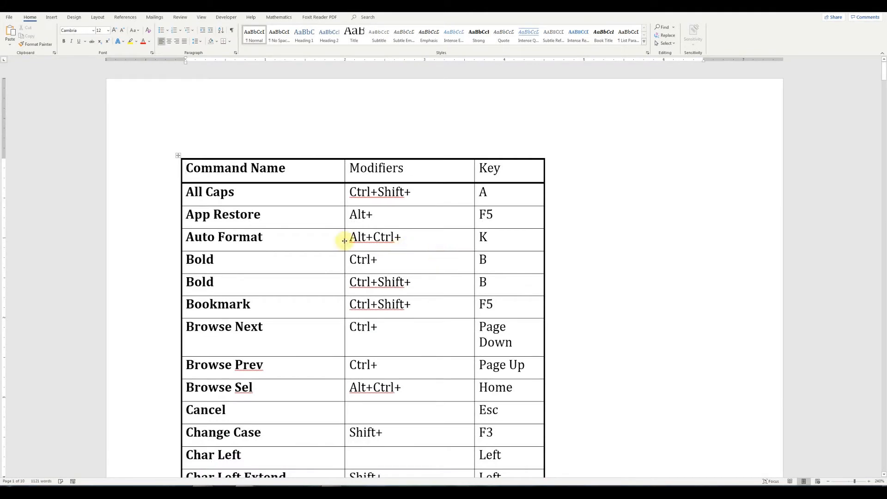
# Review the command names, modifiers and keys in the generated shortcut table, down to the Equation Toggle entry.
pyautogui.scroll(-9, 322, 244)
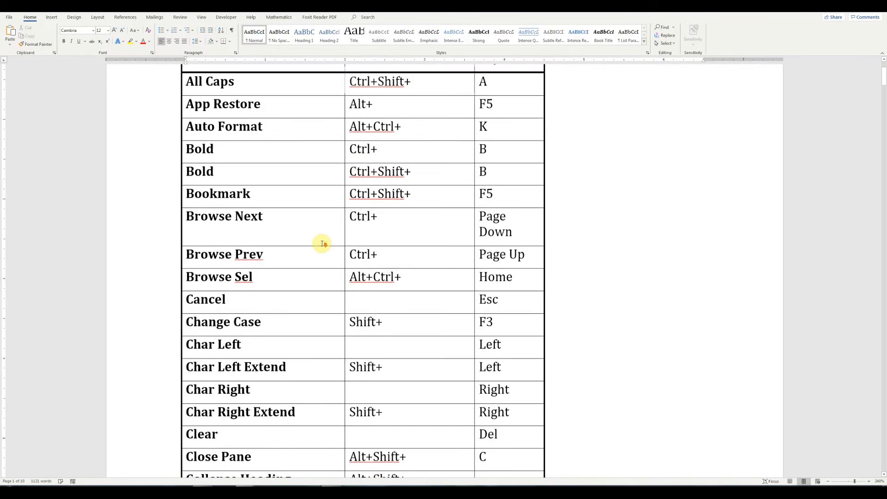
pyautogui.scroll(-15, 322, 244)
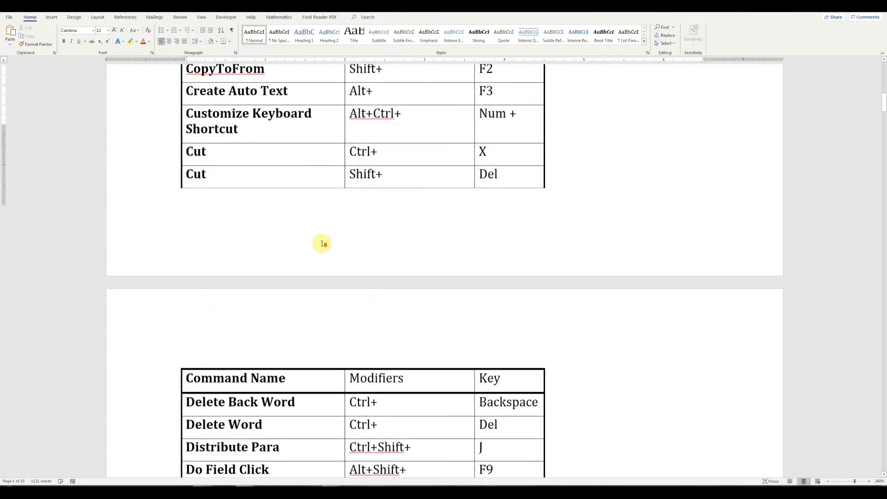
pyautogui.scroll(-5, 322, 242)
pyautogui.scroll(20, 315, 259)
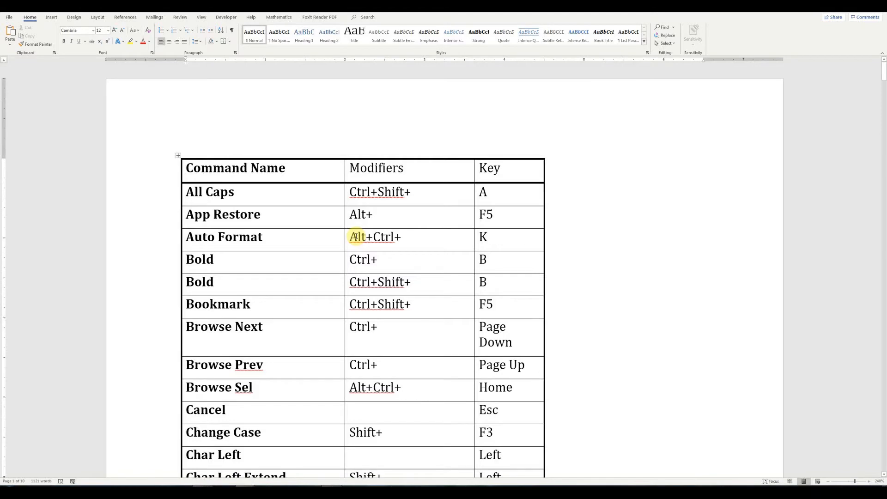
pyautogui.scroll(-1, 356, 236)
pyautogui.scroll(-1, 357, 236)
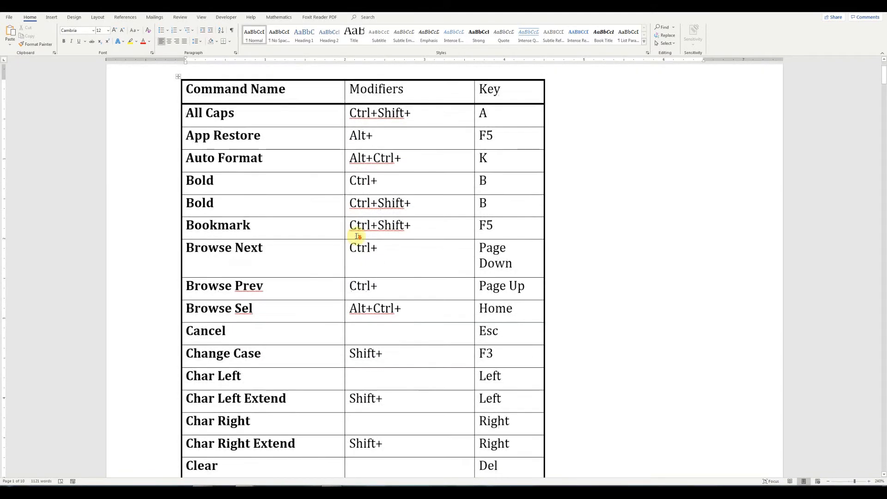
pyautogui.scroll(-1, 356, 237)
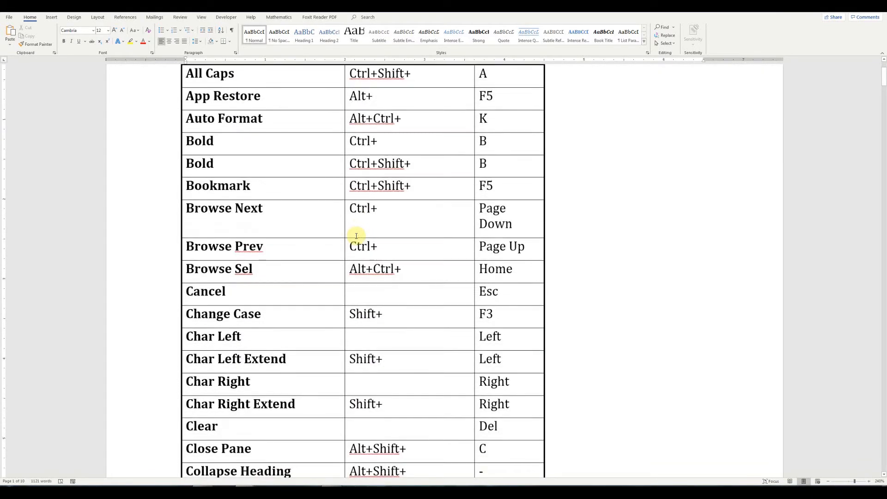
pyautogui.scroll(-2, 357, 236)
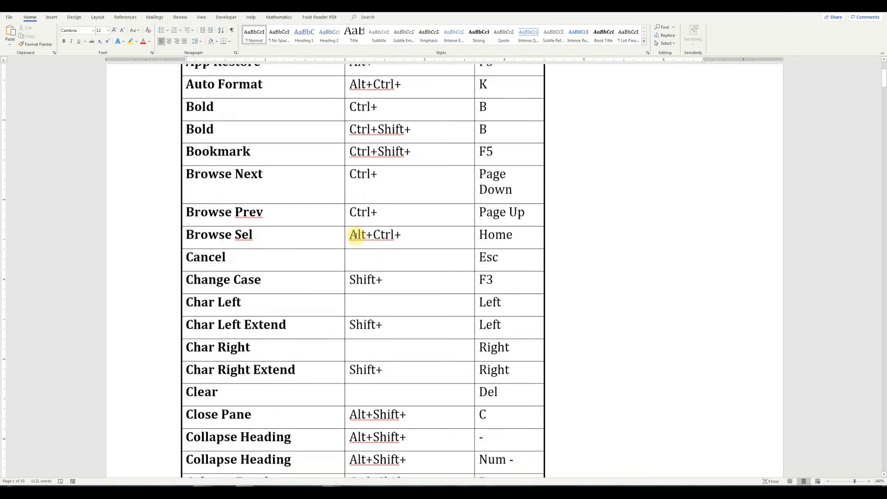
pyautogui.scroll(-2, 357, 236)
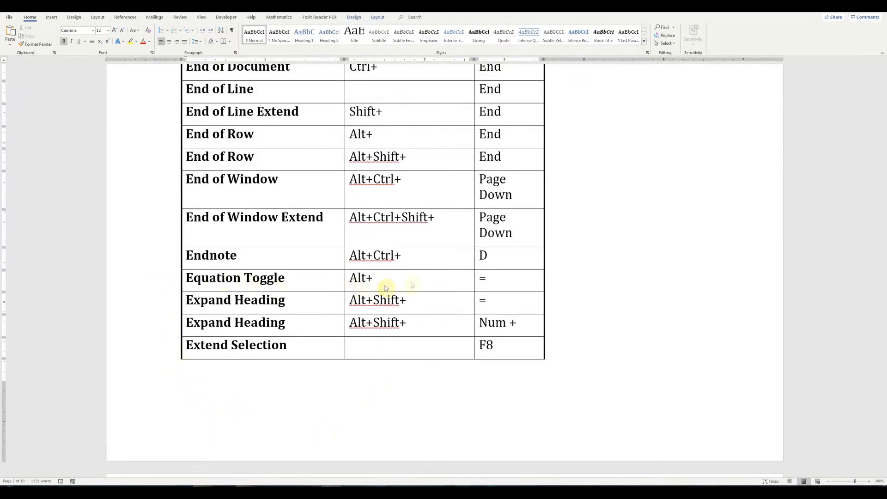
pyautogui.click(291, 280)
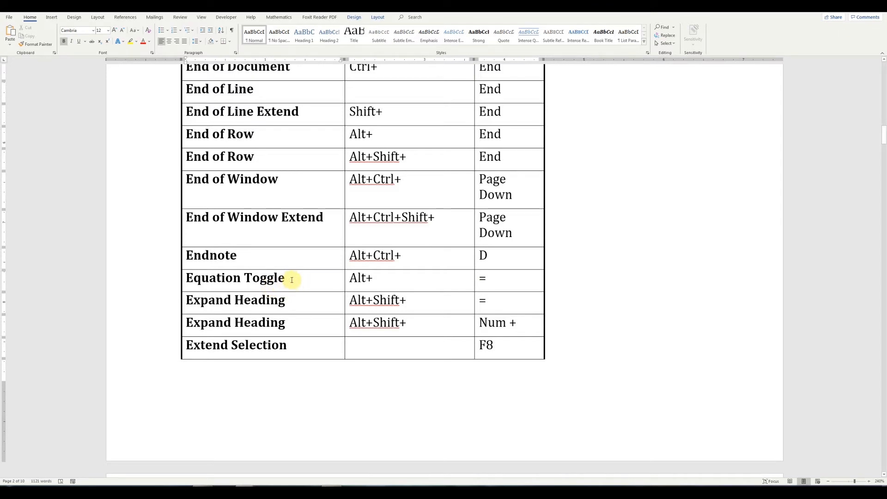
pyautogui.hotkey('alt', '=')
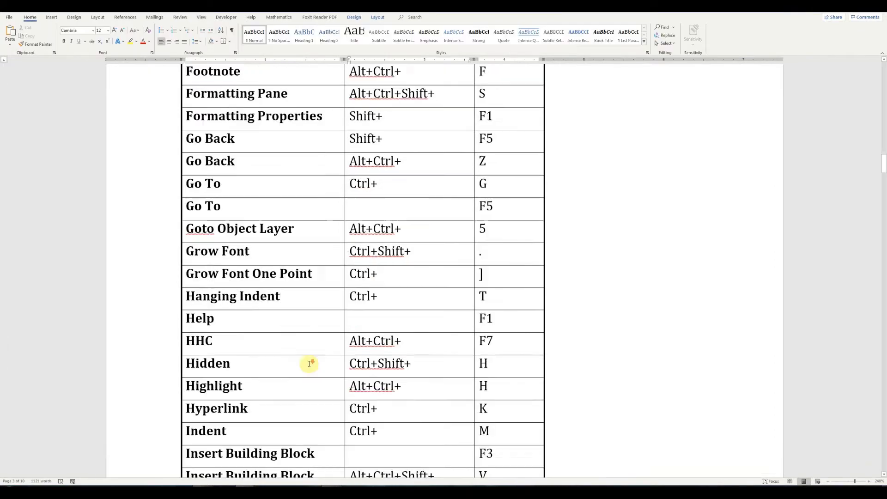
# Select the Highlight command's row in the shortcut table and try the text highlighter on it.
pyautogui.scroll(-1, 310, 364)
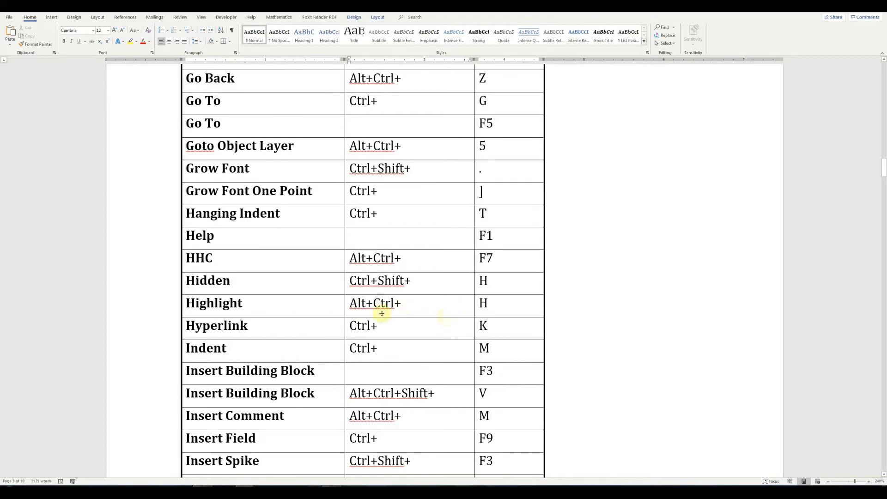
pyautogui.moveTo(188, 303); pyautogui.dragTo(484, 304)
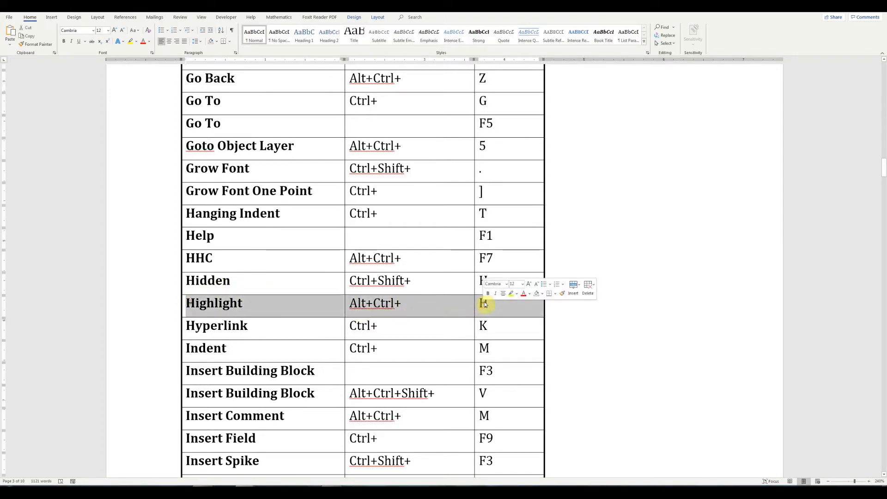
pyautogui.hotkey('ctrl', 'alt', 'h')
pyautogui.click(484, 303)
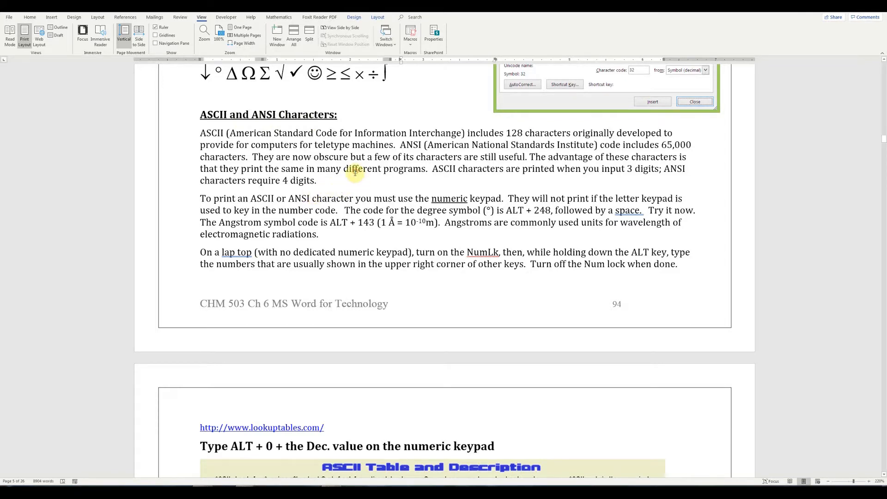
# Highlight the words "numeric keypad" in yellow in the heading above the ASCII table in the Chapter 6 document.
pyautogui.scroll(-1, 356, 177)
pyautogui.scroll(-5, 356, 177)
pyautogui.scroll(-2, 356, 176)
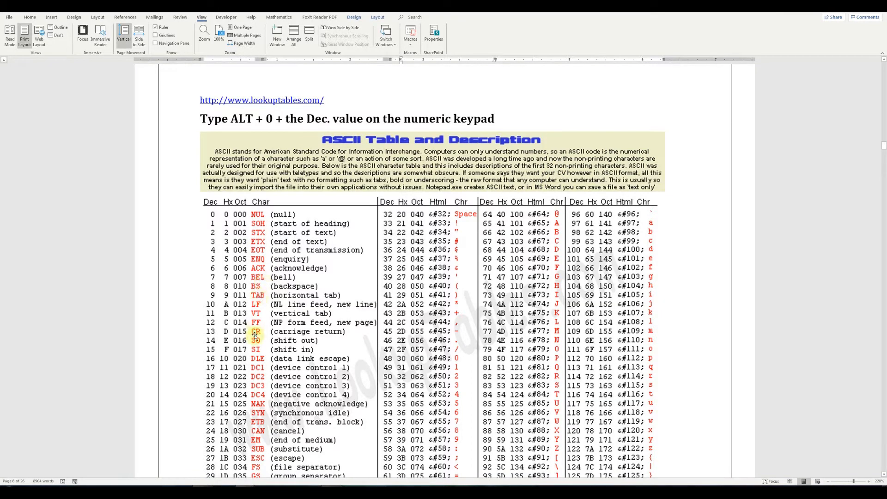
pyautogui.scroll(-1, 440, 228)
pyautogui.scroll(1, 439, 228)
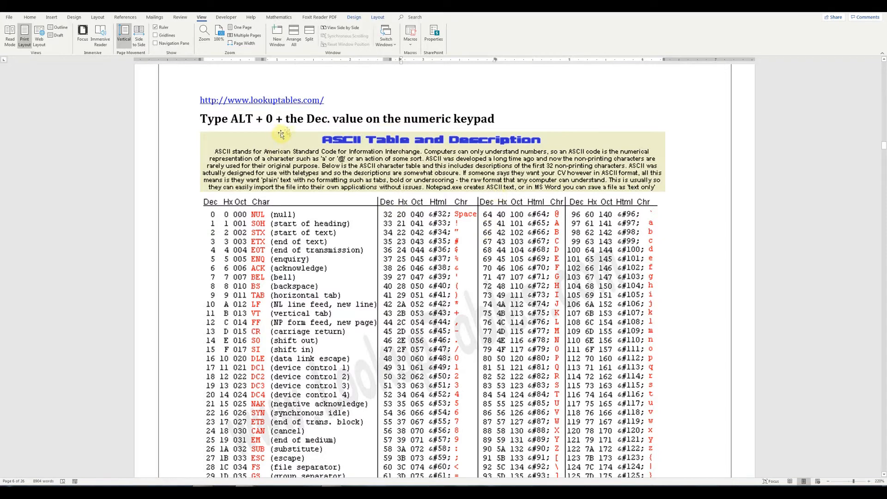
pyautogui.moveTo(406, 119); pyautogui.dragTo(495, 119)
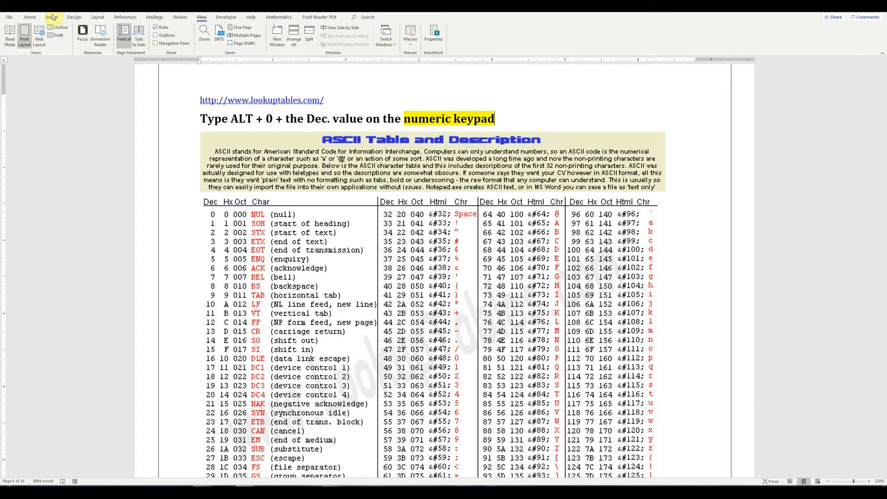
# Examine the scientific characters notes and the laptop keyboard photo showing the number-lock digits in the notes document.
pyautogui.scroll(5, 509, 229)
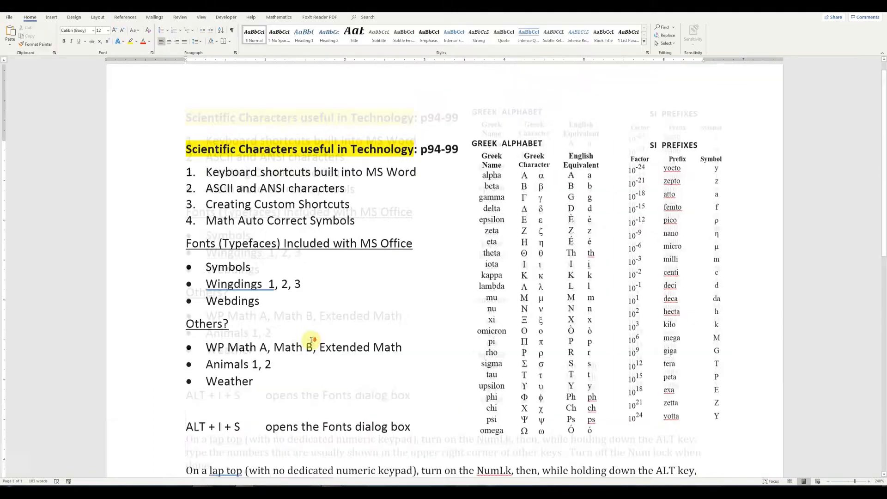
pyautogui.scroll(-5, 342, 322)
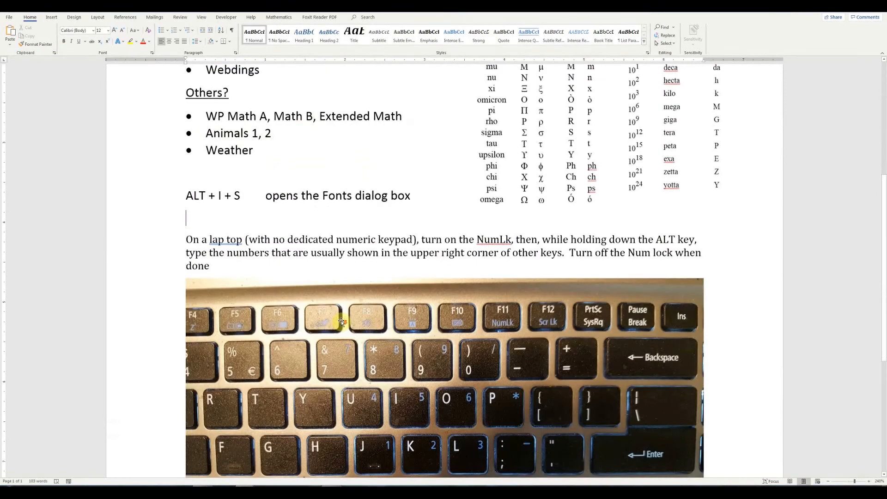
pyautogui.scroll(-3, 318, 291)
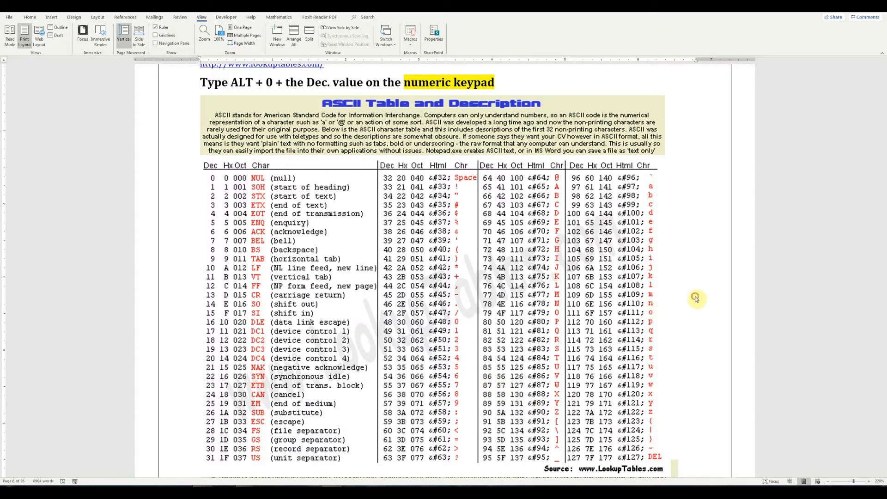
# Examine the ASCII table and its extended character codes 128 to 255 up close in the Chapter 6 document.
pyautogui.scroll(-7, 254, 178)
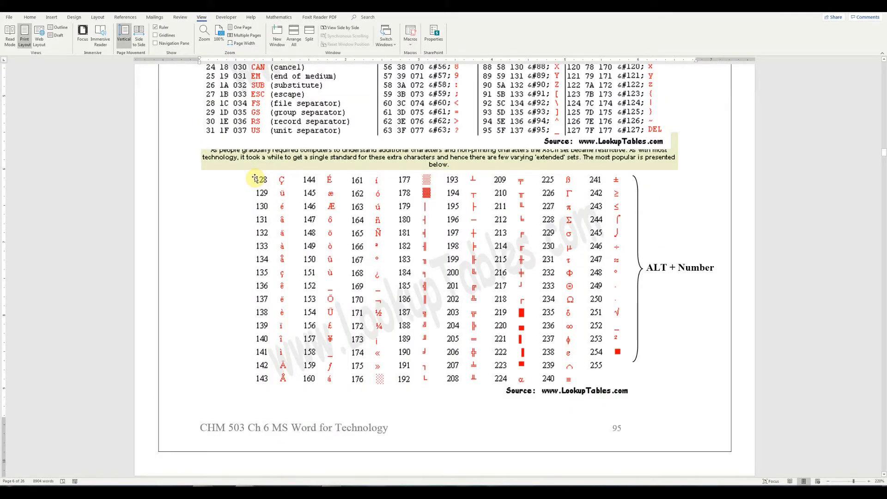
pyautogui.scroll(7, 255, 178)
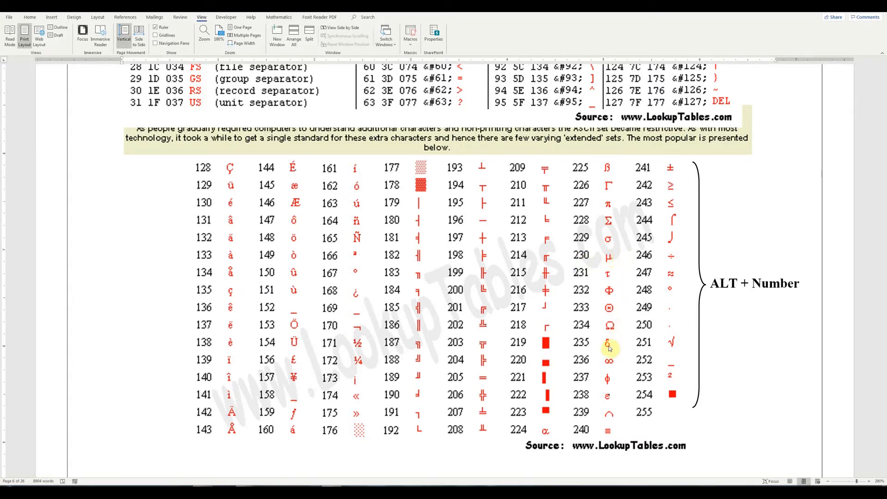
pyautogui.keyDown('ctrl'); pyautogui.scroll(4, 609, 348); pyautogui.keyUp('ctrl')
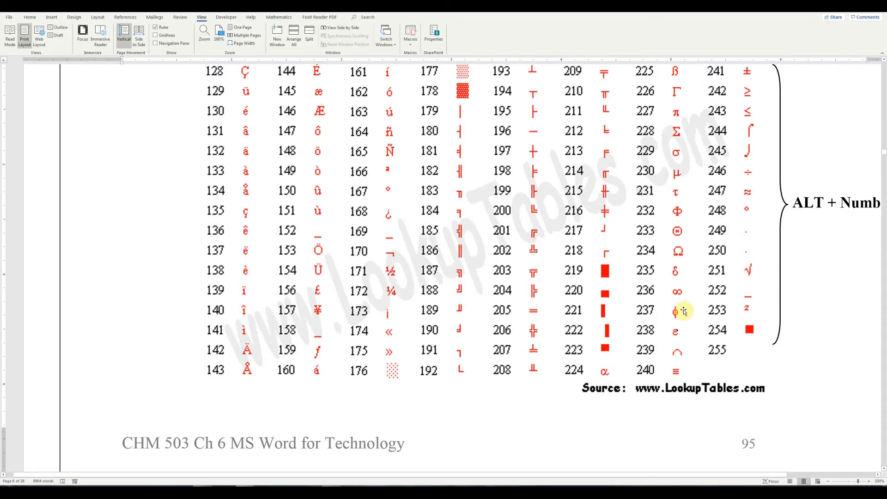
pyautogui.scroll(3, 683, 311)
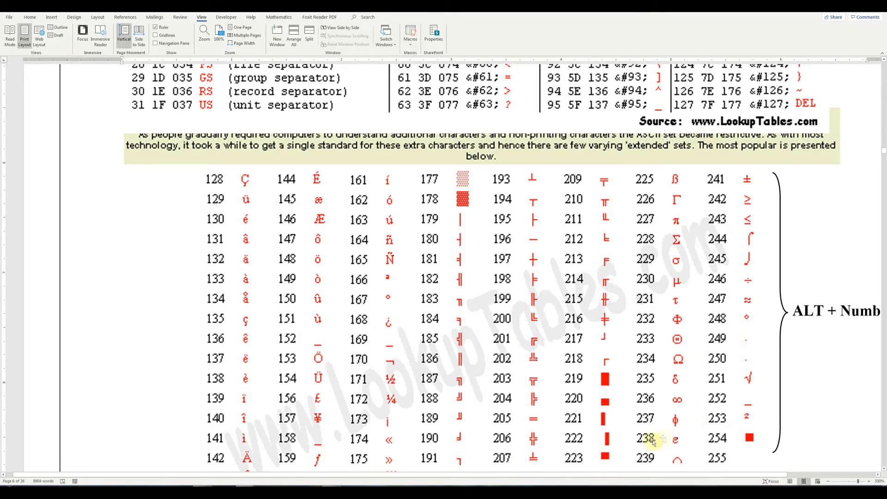
pyautogui.hscroll(3, 610, 450)
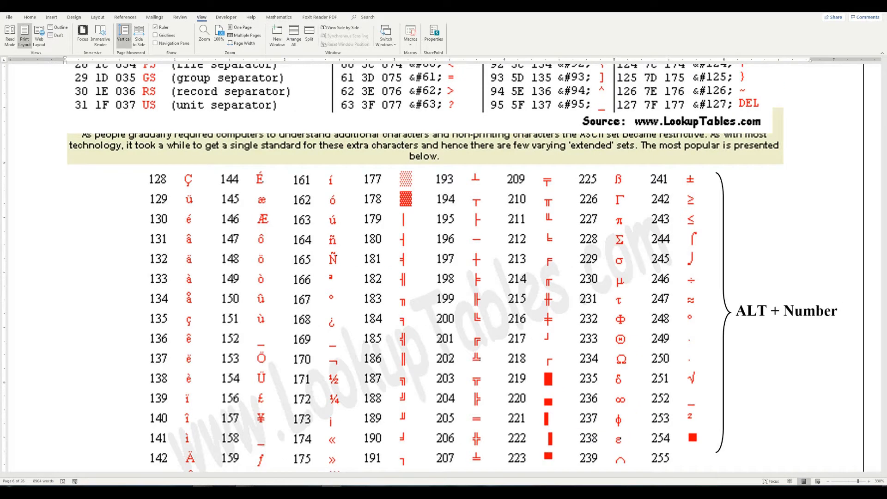
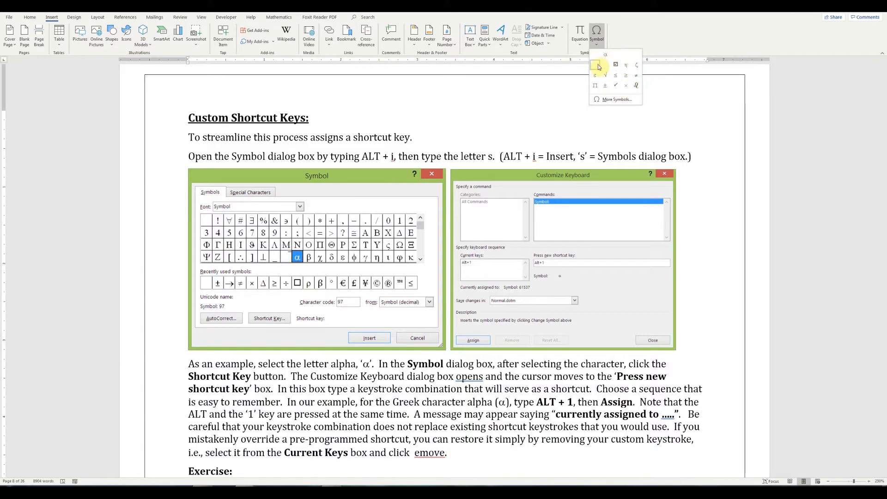
# Open the full Symbol dialog and browse the fonts available for its character grid.
pyautogui.click(612, 101)
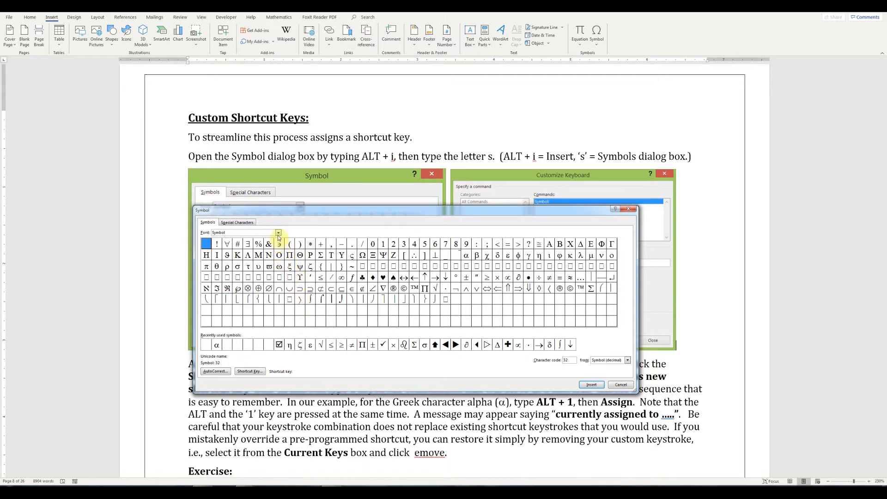
pyautogui.click(221, 234)
pyautogui.click(279, 233)
pyautogui.click(278, 234)
pyautogui.moveTo(278, 258)
pyautogui.mouseDown()
pyautogui.moveTo(279, 244)
pyautogui.moveTo(279, 262)
pyautogui.moveTo(279, 252)
pyautogui.mouseUp()
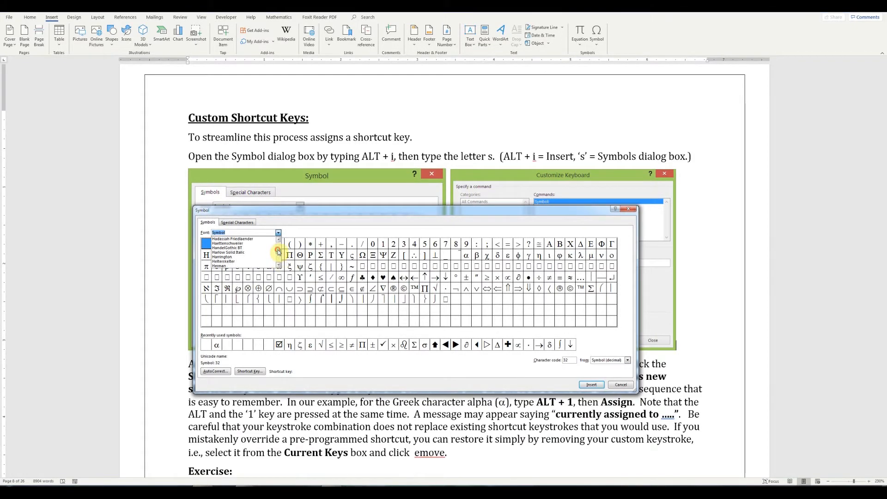
pyautogui.click(299, 227)
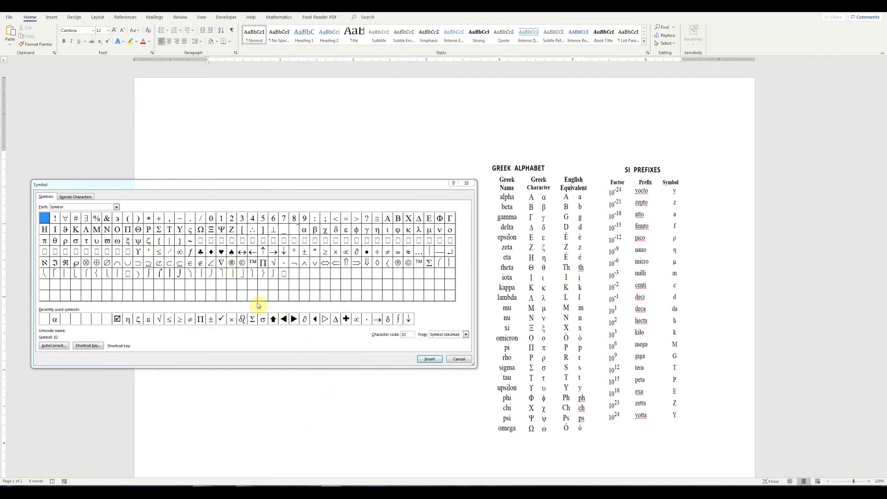
# Insert the capital delta from the Symbol font into the blank document and add an H after it.
pyautogui.click(419, 221)
pyautogui.click(419, 221)
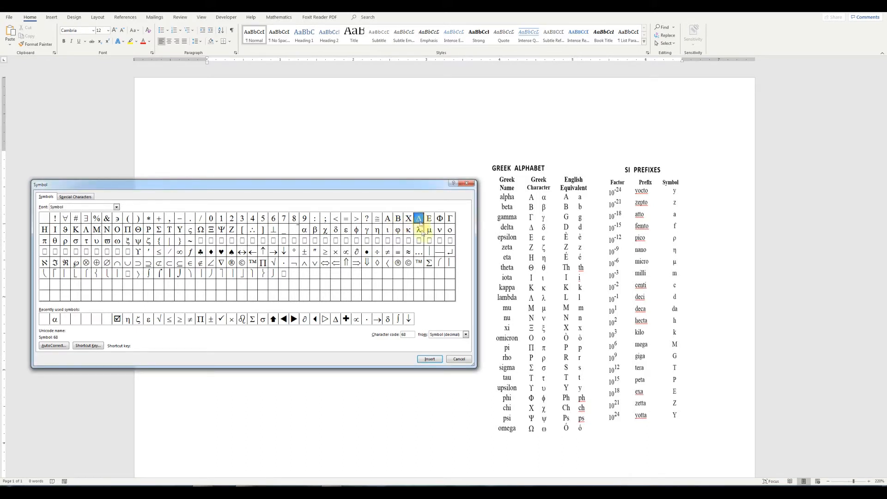
pyautogui.click(430, 359)
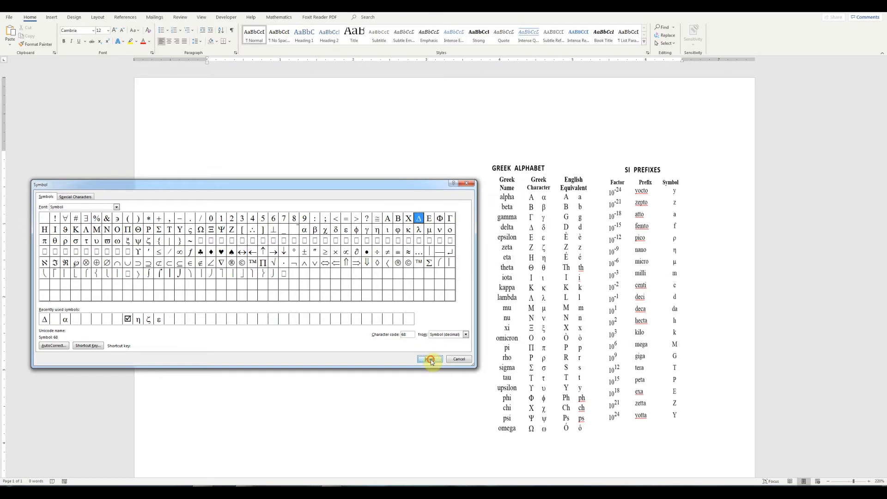
pyautogui.click(268, 166)
pyautogui.write('H')
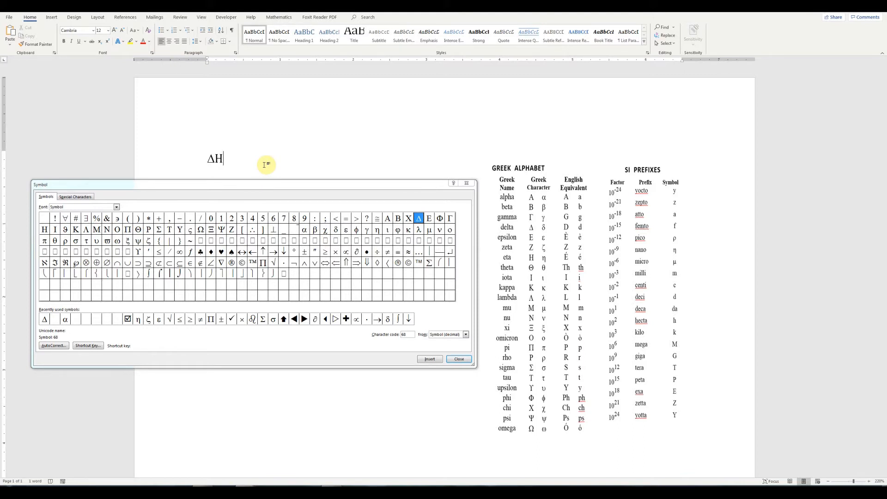
# Start a new line below ΔH and assign Alt+Shift+D as the shortcut for the capital delta symbol.
pyautogui.press('Return')
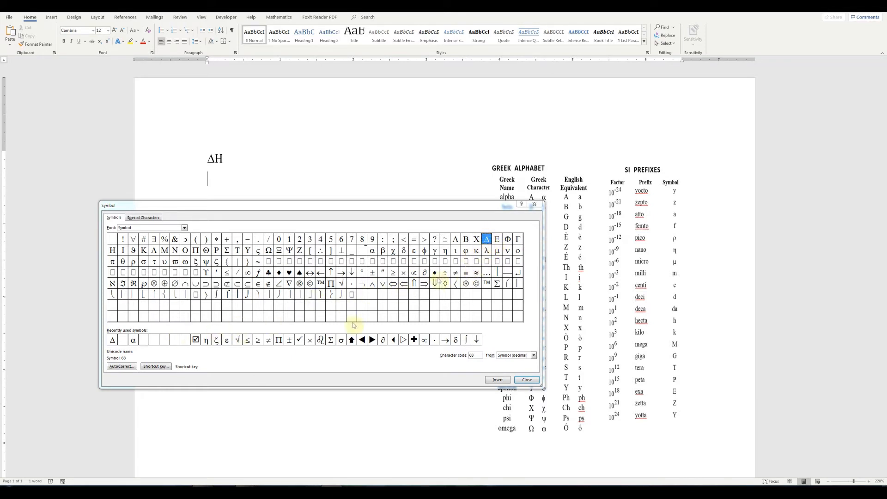
pyautogui.click(156, 366)
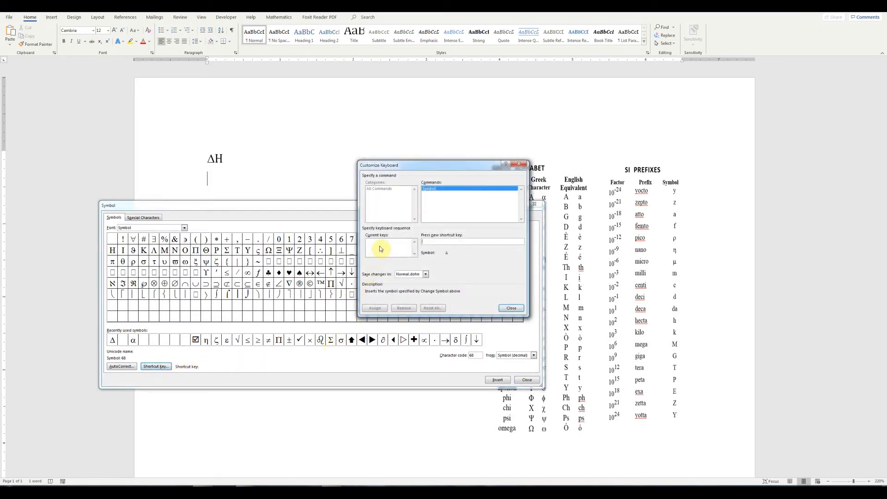
pyautogui.click(431, 242)
pyautogui.hotkey('alt', 'shift', 'd')
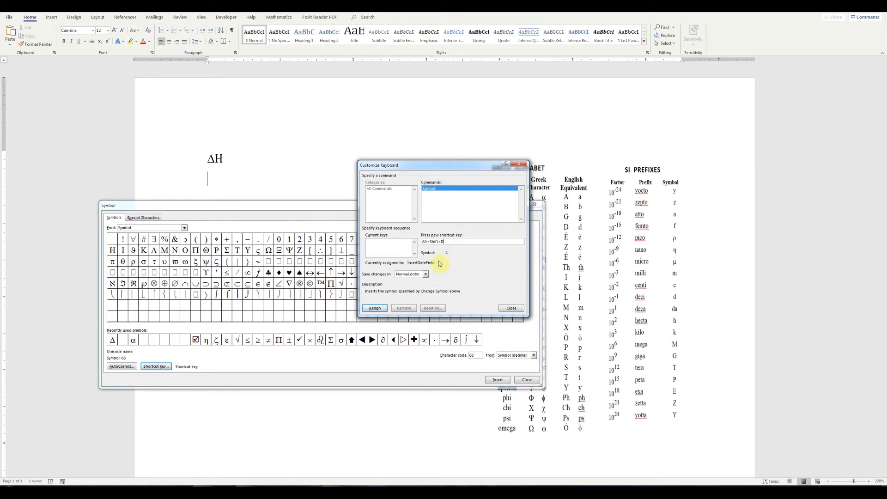
pyautogui.click(375, 308)
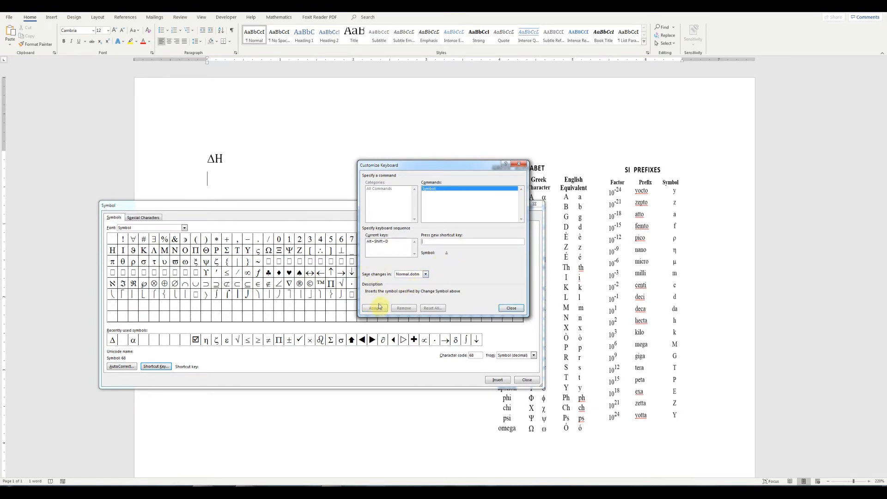
# Remove the capital delta's Alt+Shift+D shortcut and assign the same combination to it again.
pyautogui.click(393, 241)
pyautogui.click(404, 308)
pyautogui.click(429, 242)
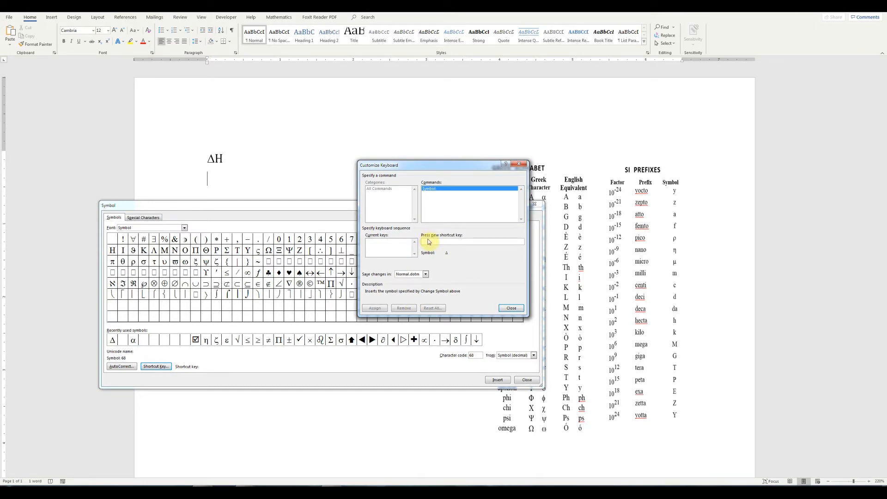
pyautogui.hotkey('alt', 'shift', 'd')
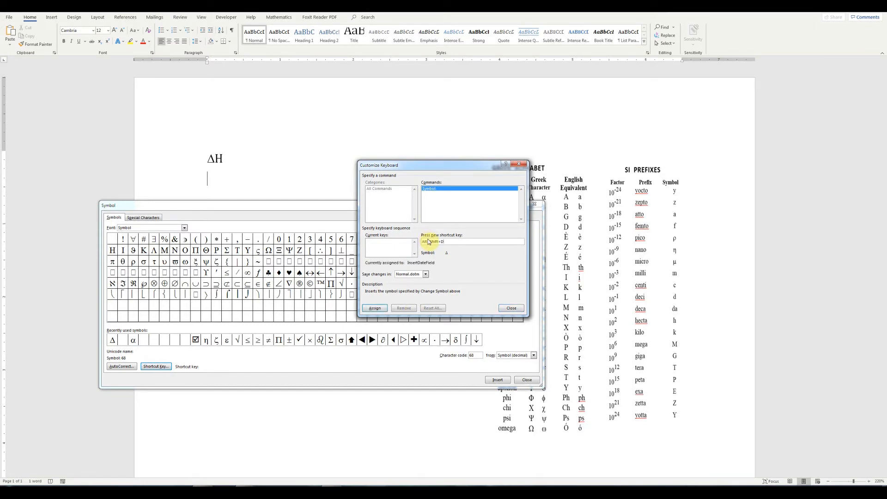
pyautogui.click(372, 309)
# Finish the shortcut customization and insert a capital delta on the second line using its custom shortcut.
pyautogui.click(511, 308)
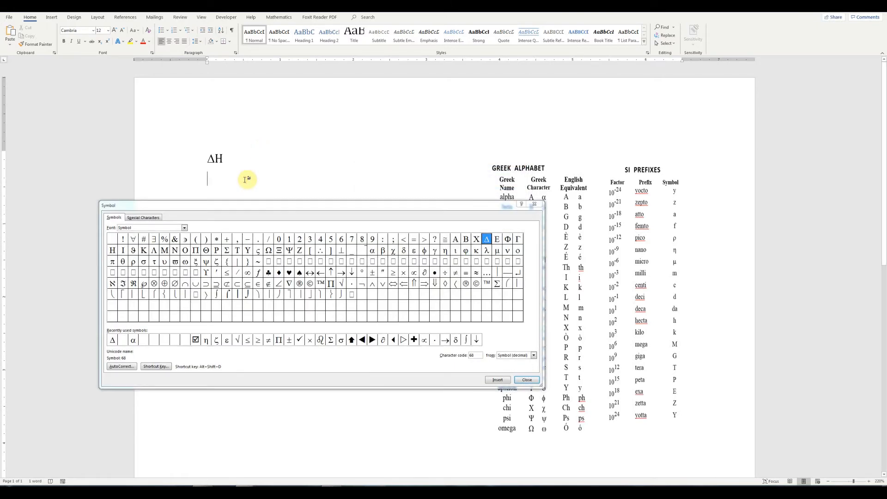
pyautogui.hotkey('alt', 'shift', 'd')
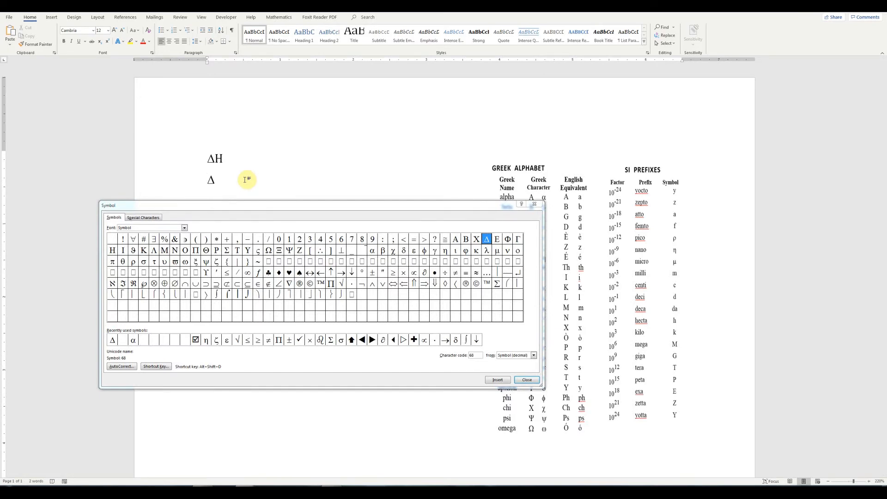
# Look up lowercase alpha, beta, gamma, delta and eta in the Symbol font grid and compare them with the Greek alphabet table.
pyautogui.click(372, 250)
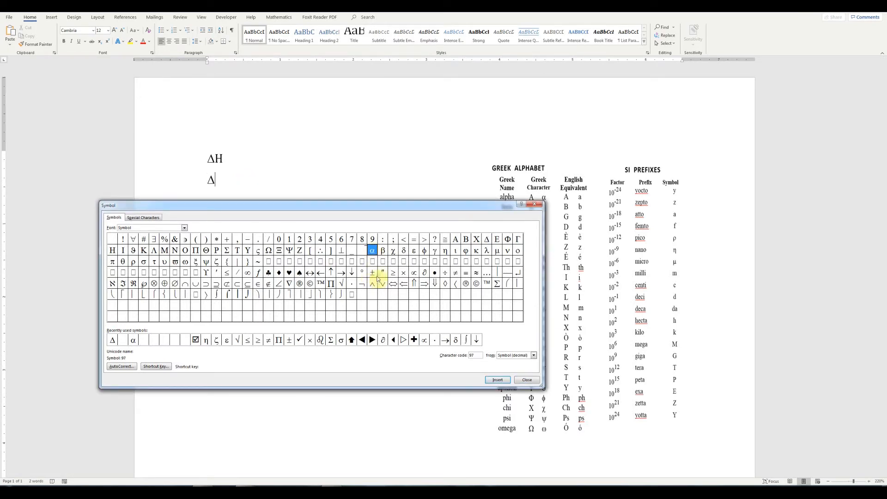
pyautogui.click(383, 250)
pyautogui.click(435, 251)
pyautogui.click(404, 251)
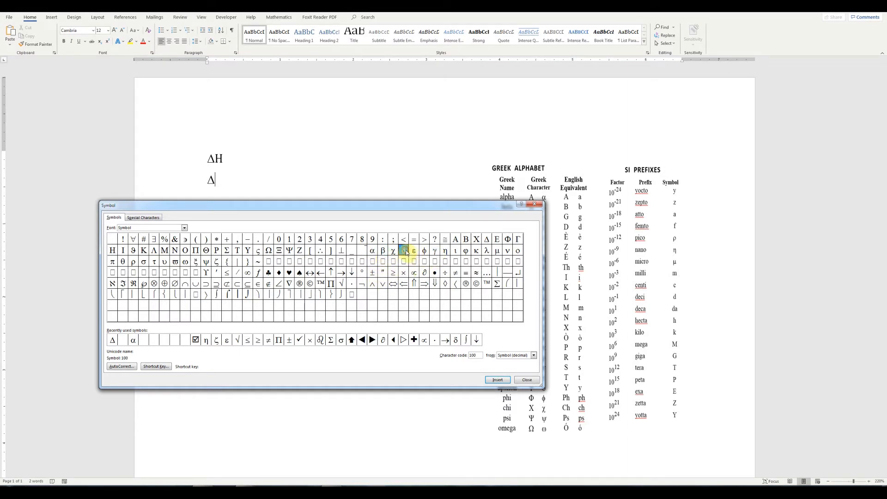
pyautogui.click(447, 253)
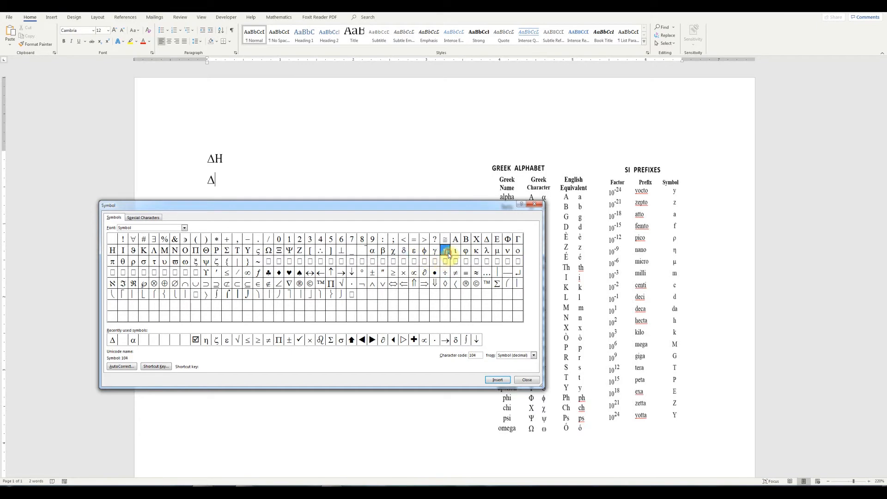
pyautogui.moveTo(471, 206); pyautogui.dragTo(393, 196)
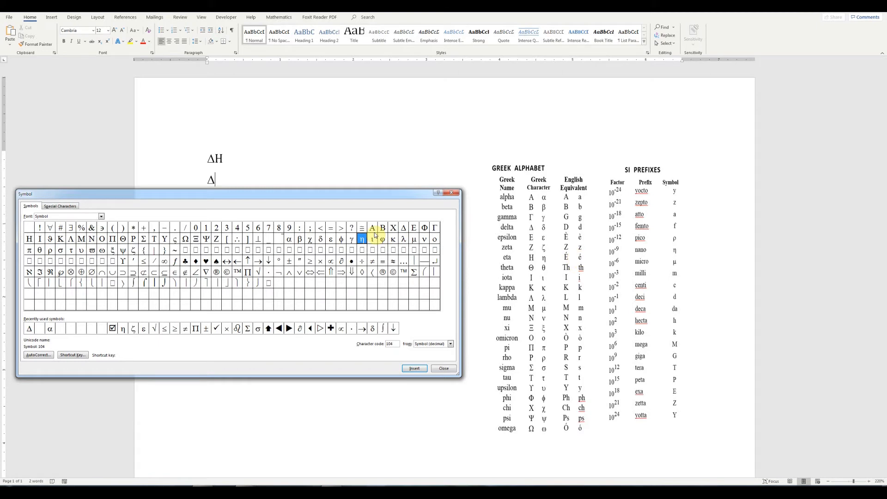
pyautogui.moveTo(282, 196); pyautogui.dragTo(415, 218)
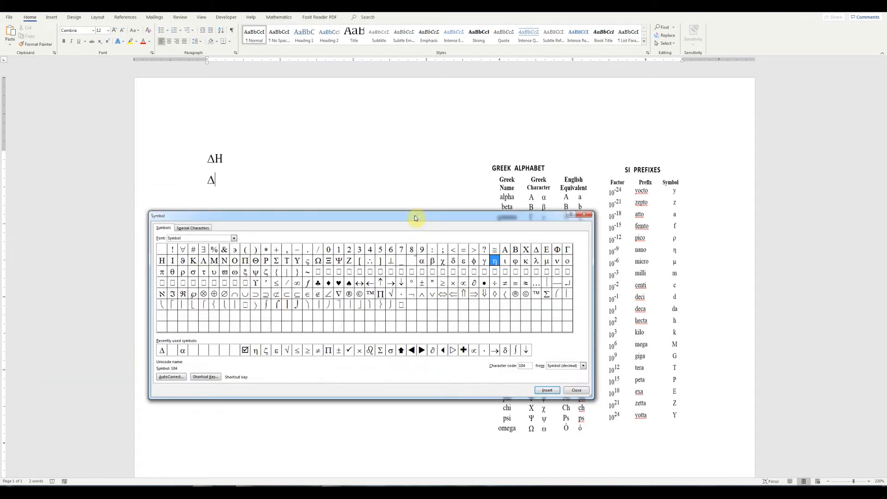
# Assign Alt+1 as the shortcut for the lowercase alpha in the Symbol font.
pyautogui.click(422, 261)
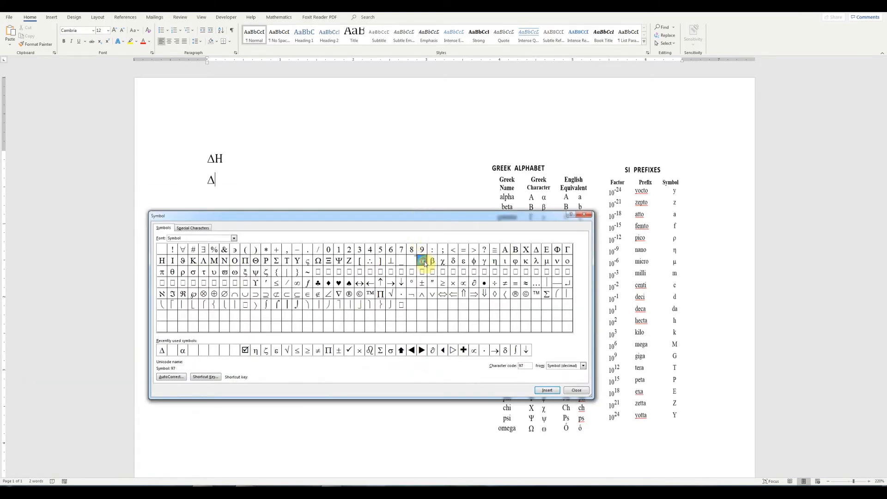
pyautogui.click(203, 377)
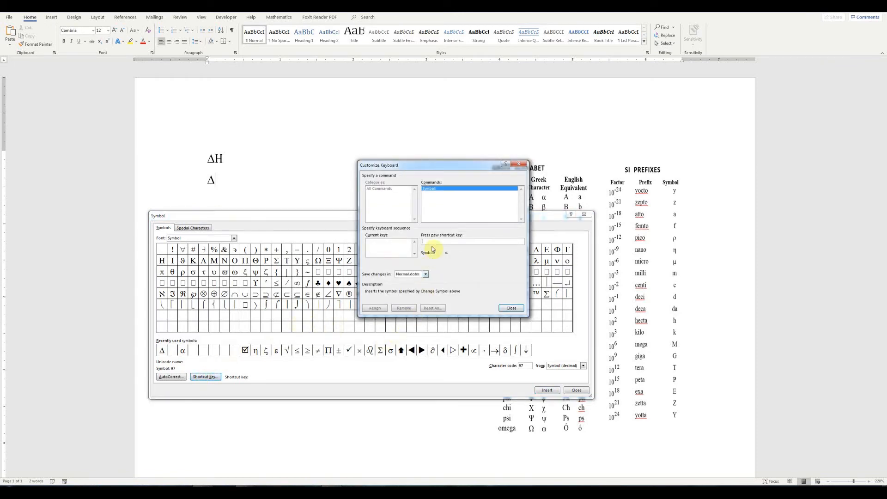
pyautogui.hotkey('alt', '1')
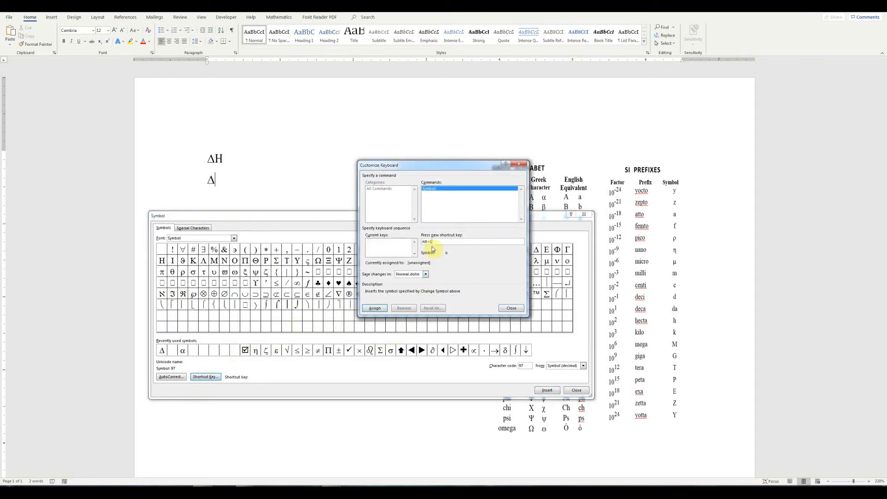
pyautogui.click(379, 308)
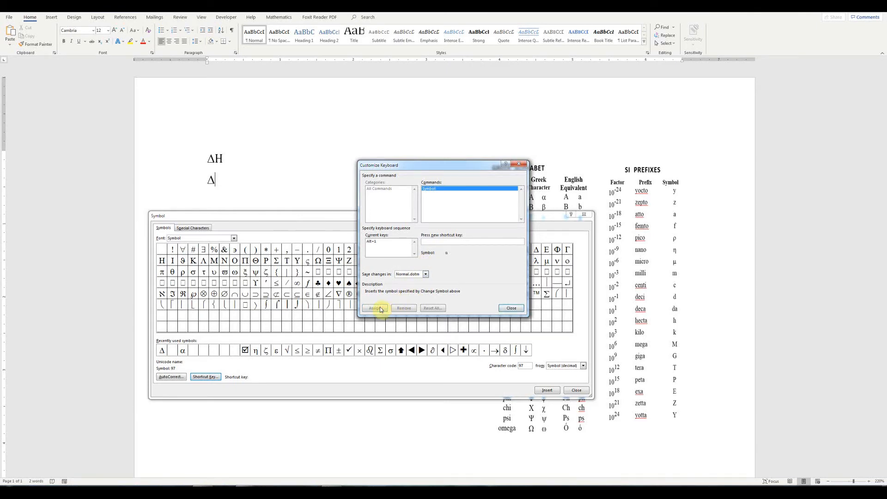
pyautogui.click(511, 308)
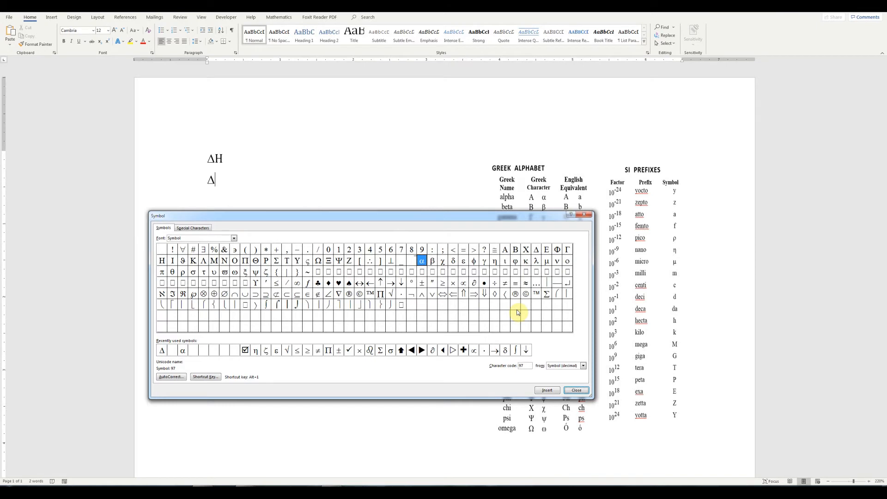
# Assign Alt+2 as the shortcut for the lowercase beta in the Symbol font.
pyautogui.click(434, 262)
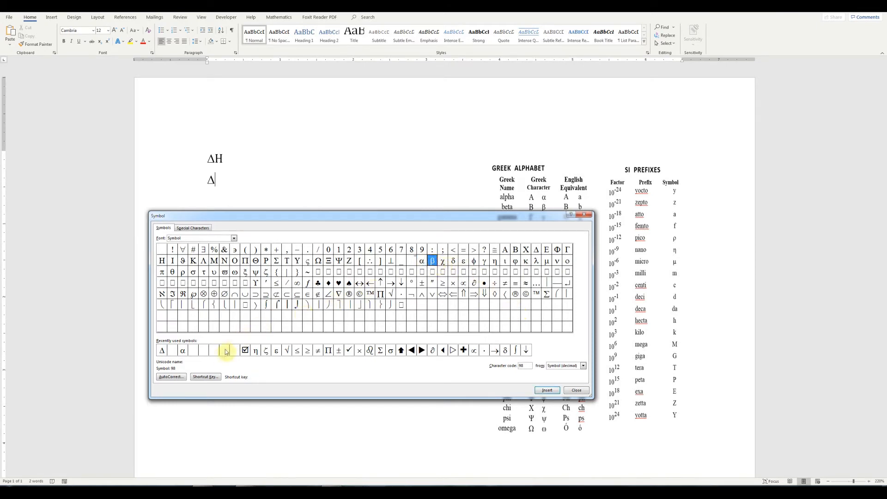
pyautogui.click(205, 376)
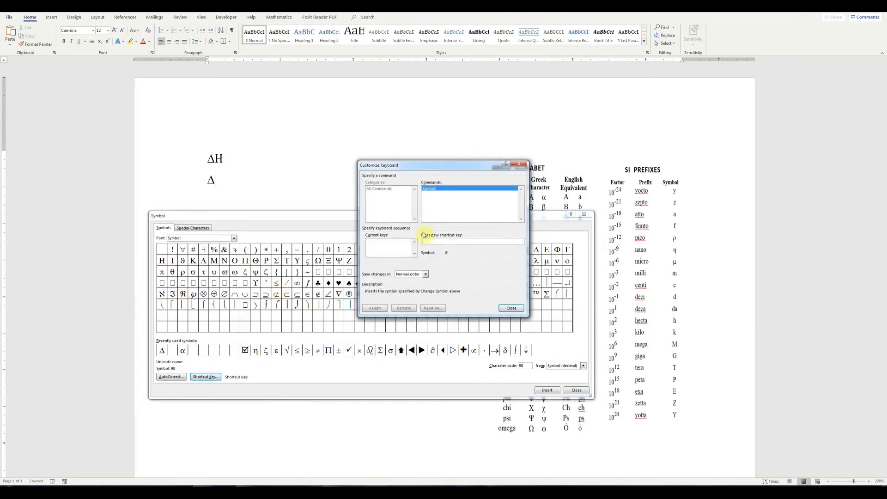
pyautogui.hotkey('alt', 'b')
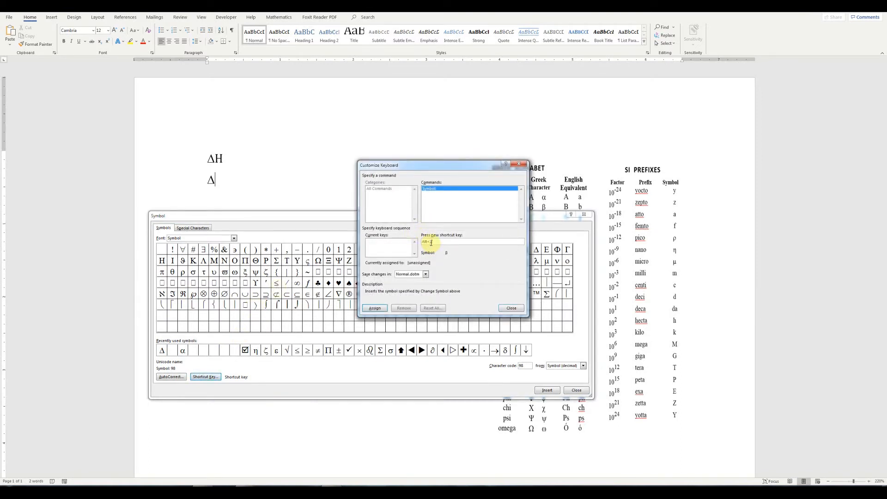
pyautogui.click(375, 308)
pyautogui.click(512, 308)
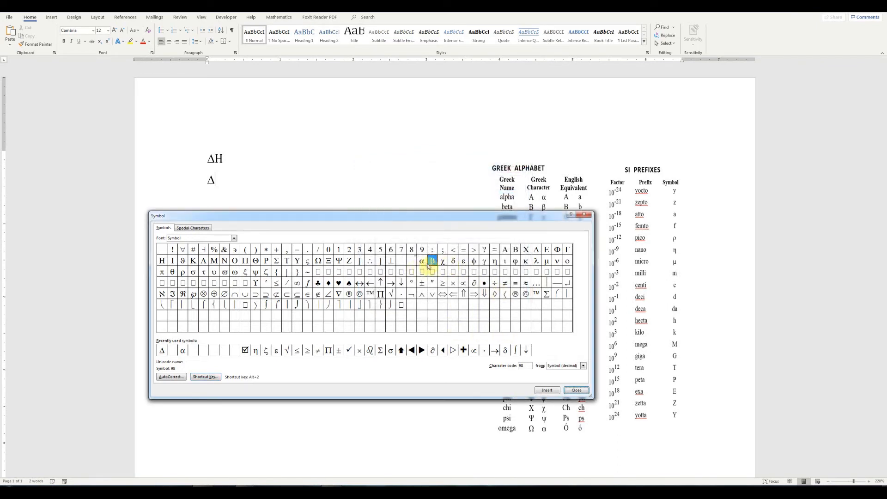
# Assign Alt+3 as the shortcut for the lowercase gamma in the Symbol font.
pyautogui.click(484, 262)
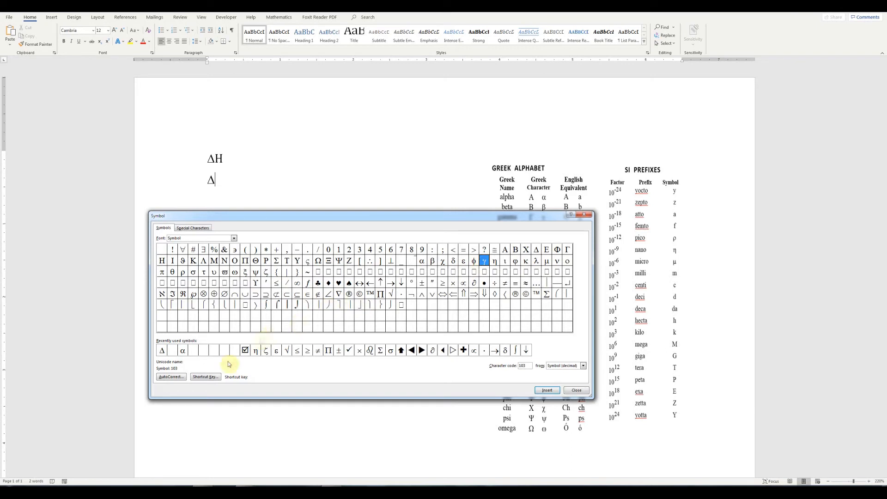
pyautogui.click(214, 377)
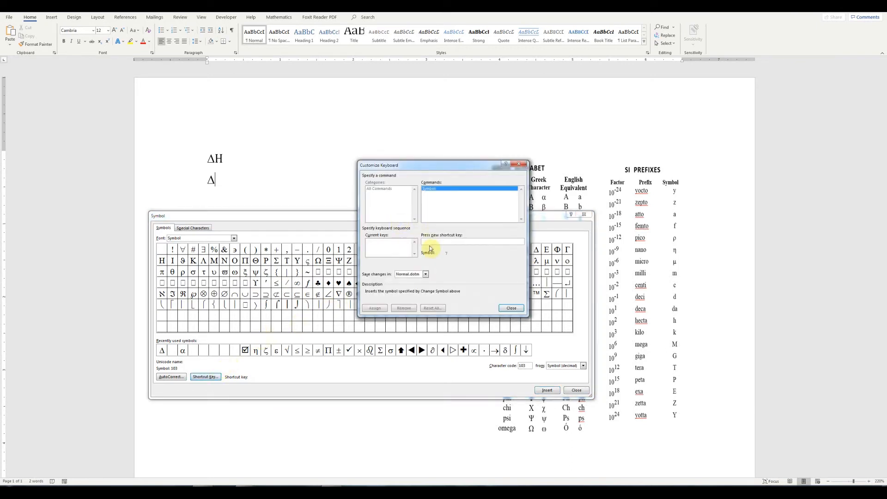
pyautogui.hotkey('alt', 'g')
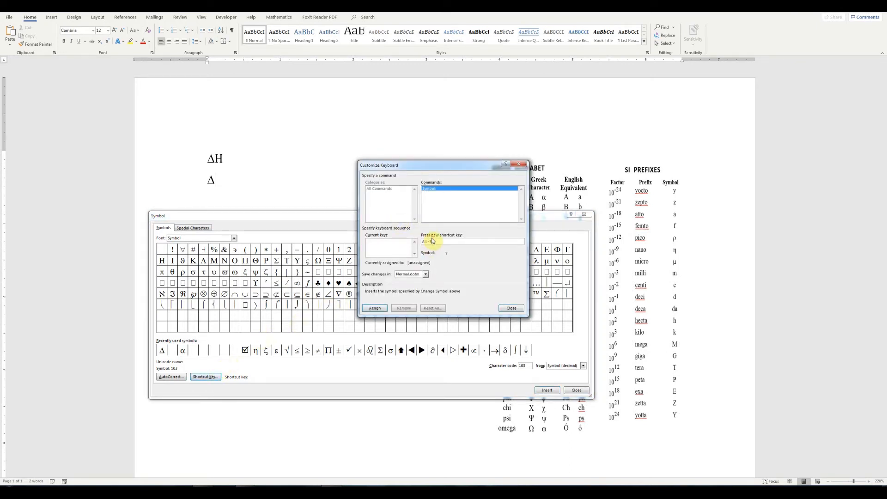
pyautogui.click(375, 307)
pyautogui.click(513, 310)
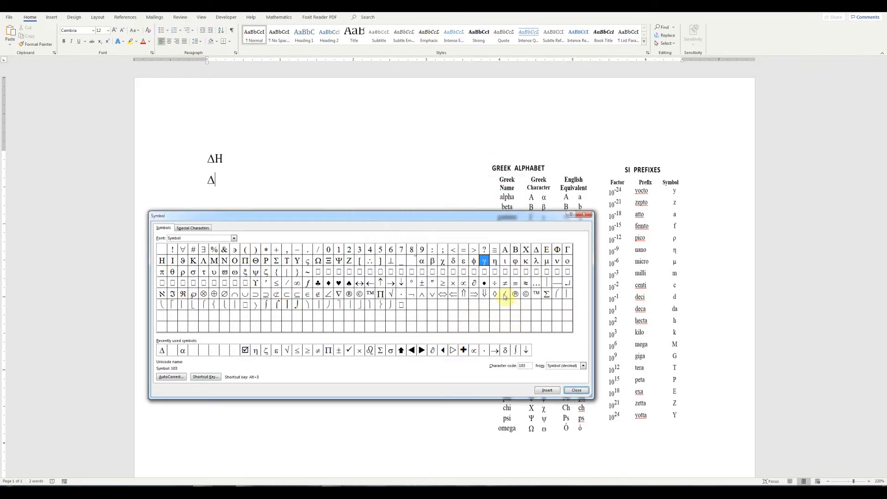
# Assign Alt+4 as the shortcut for the lowercase delta in the Symbol font.
pyautogui.click(453, 262)
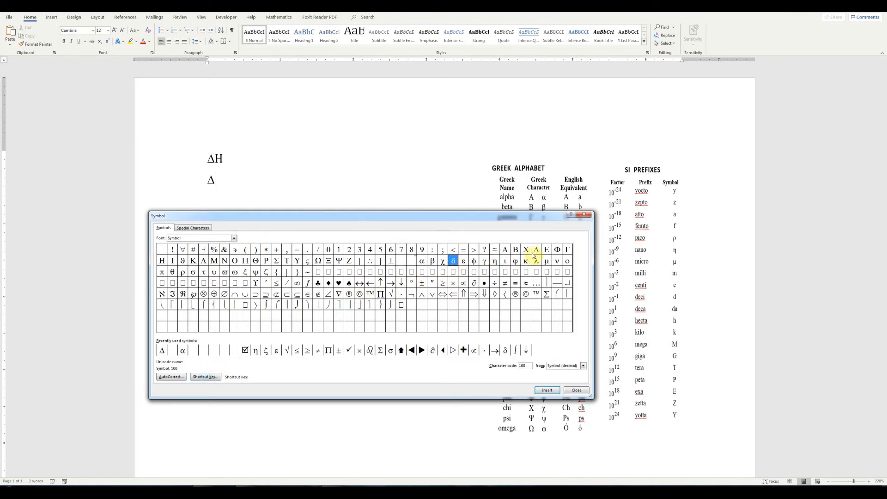
pyautogui.click(207, 377)
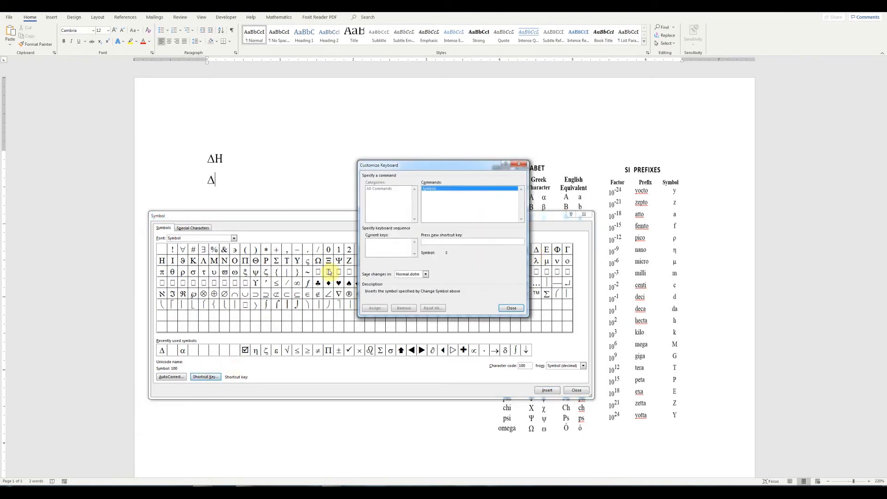
pyautogui.hotkey('alt', '4')
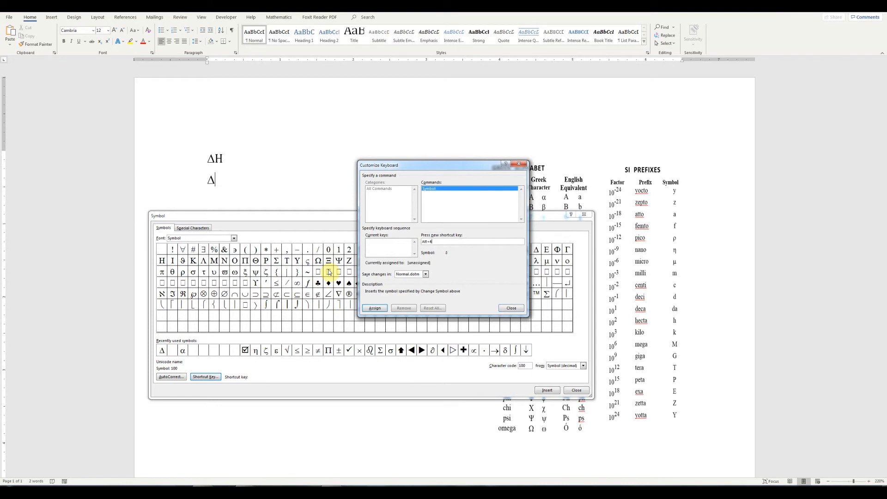
pyautogui.click(373, 308)
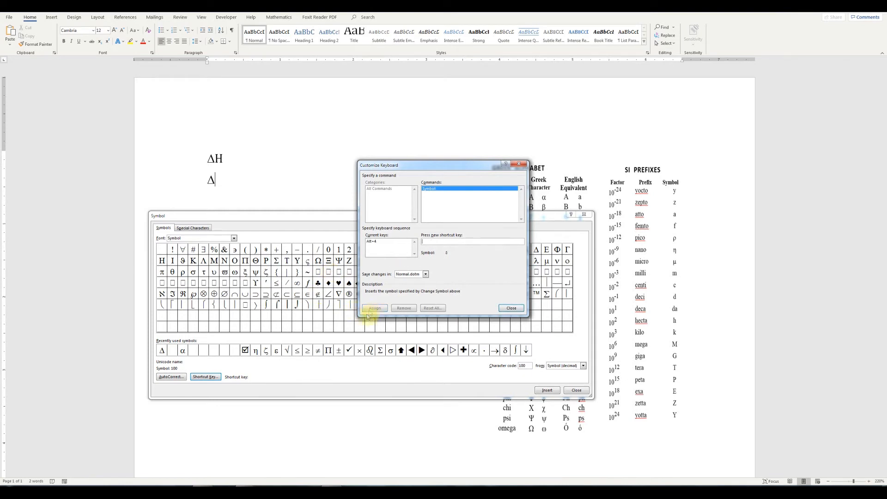
pyautogui.click(511, 308)
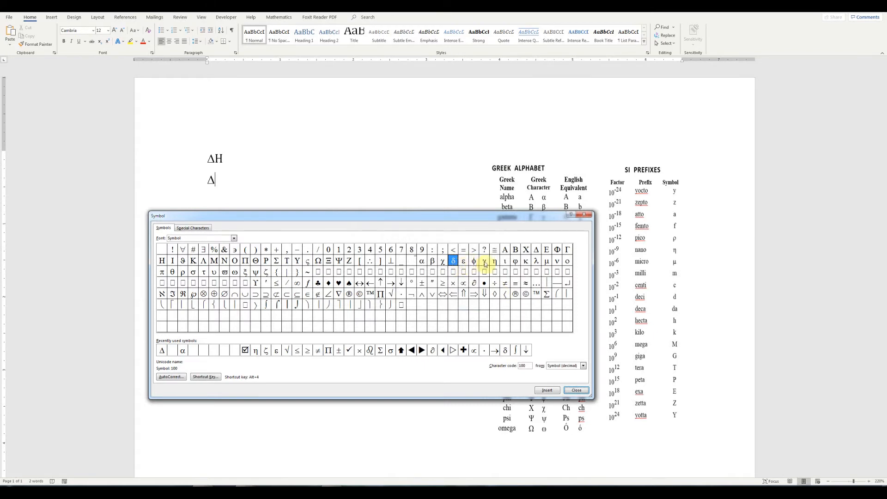
# Assign Alt+5 as the shortcut for the lowercase eta in the Symbol font.
pyautogui.click(494, 262)
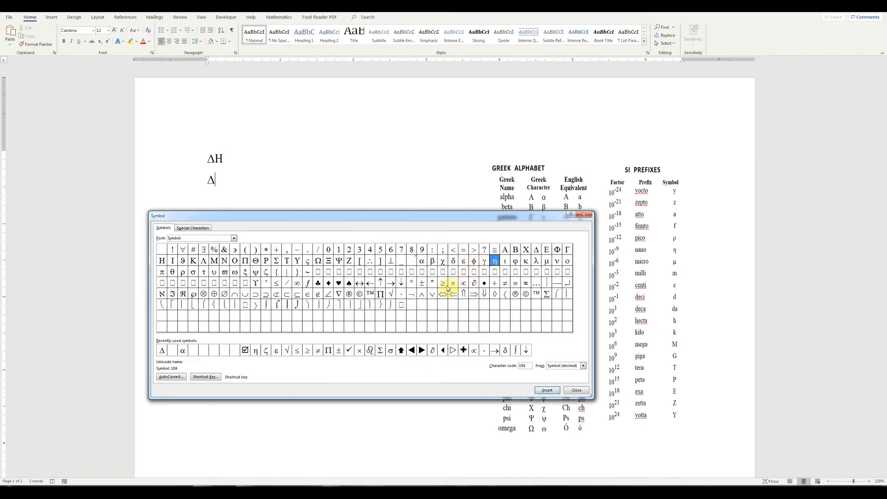
pyautogui.click(216, 377)
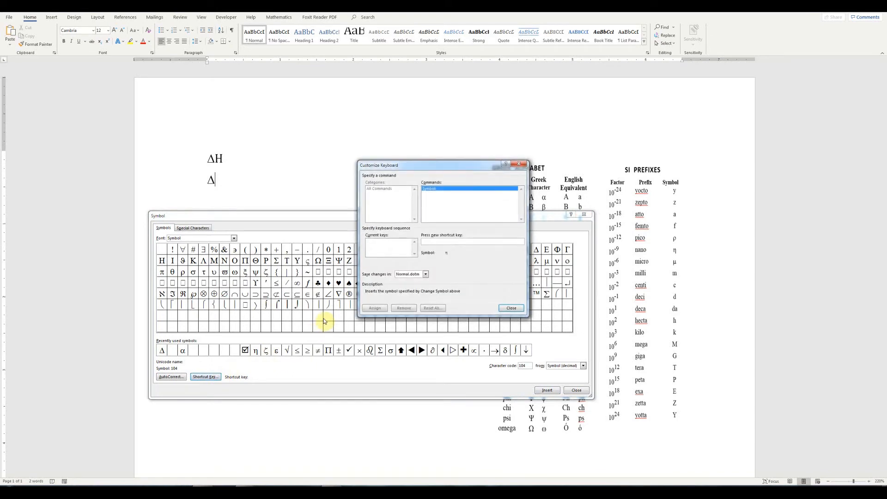
pyautogui.hotkey('alt', 's')
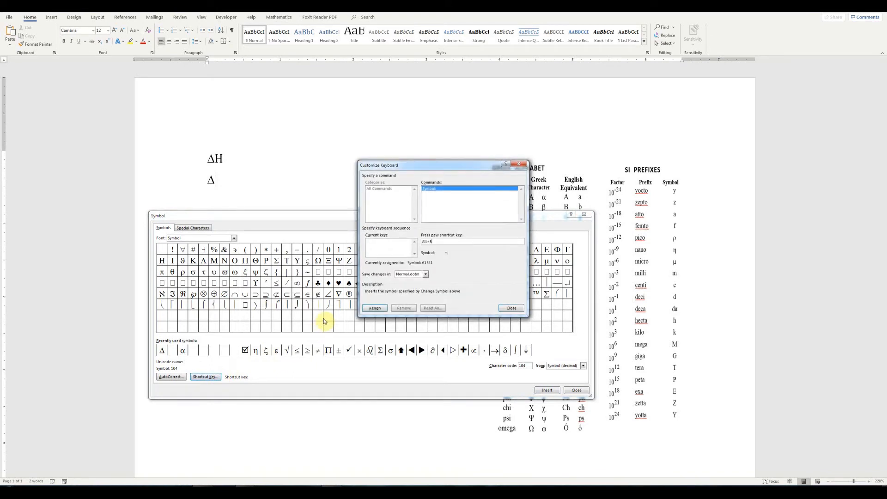
pyautogui.click(375, 308)
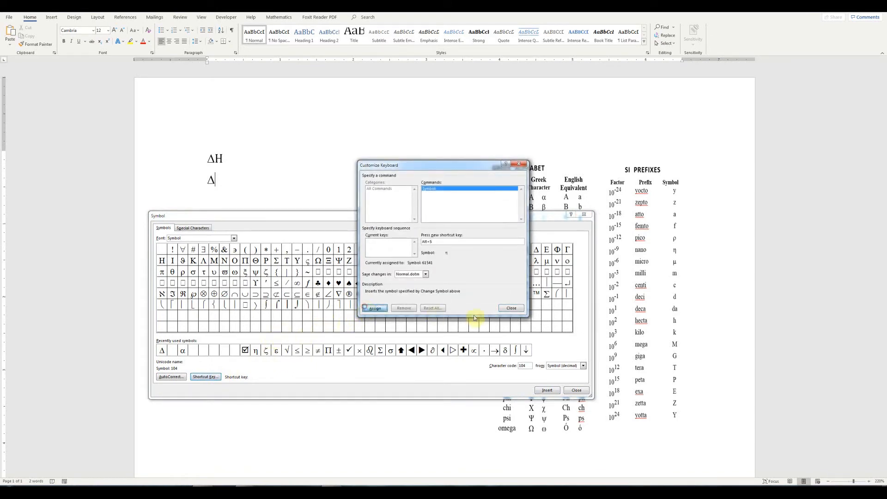
# Review the shortcut key assigned to the lowercase eta and close the Symbol dialog.
pyautogui.click(512, 310)
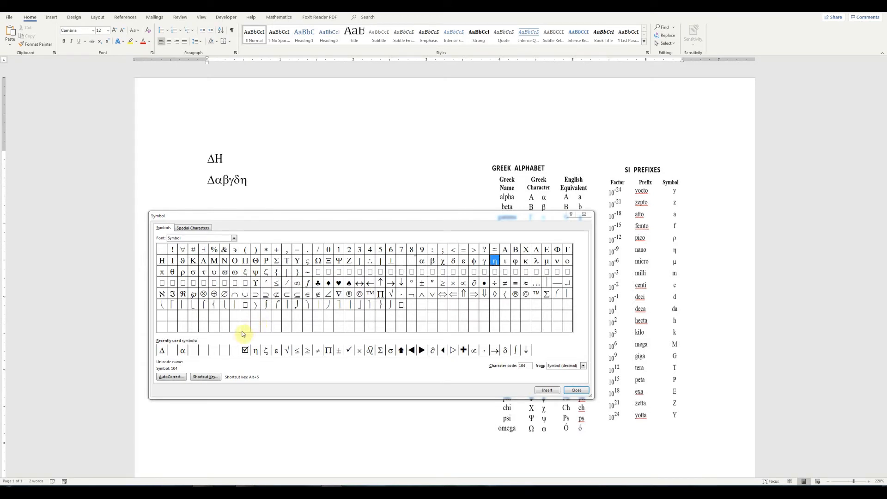
pyautogui.click(200, 380)
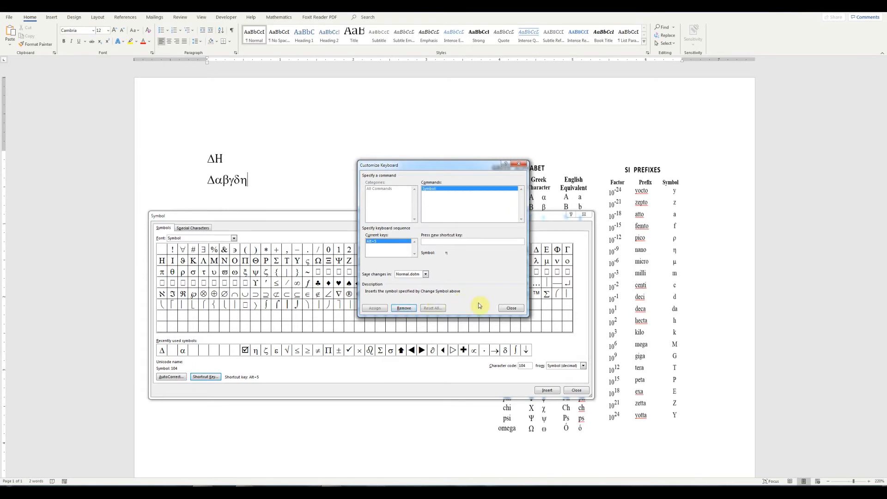
pyautogui.click(518, 310)
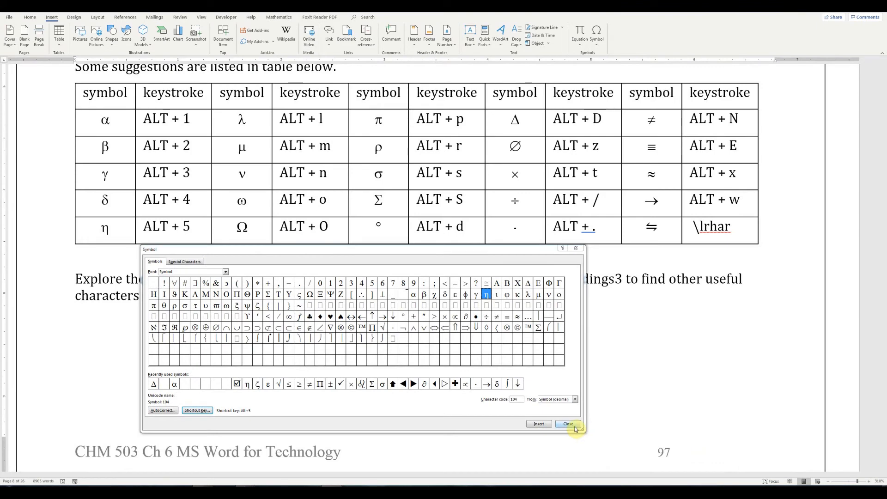
pyautogui.click(572, 423)
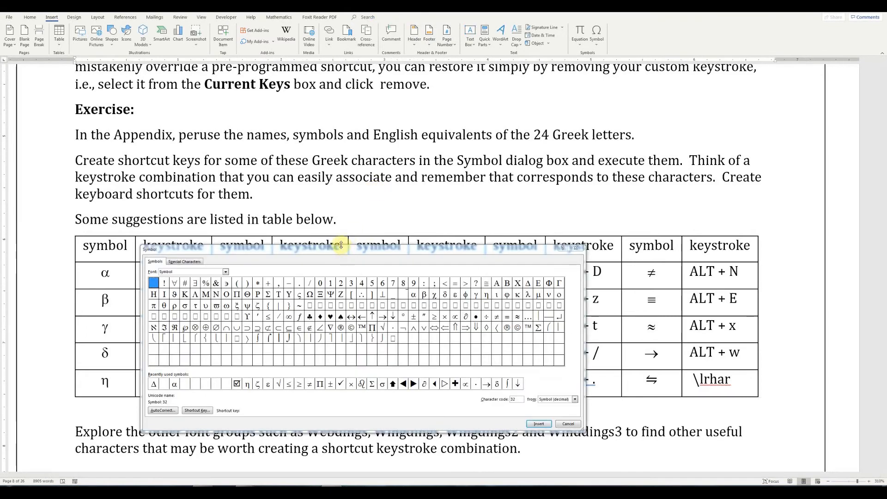
# Move the reopened Symbol dialog clear of the shortcut table and display the Wingdings font's characters.
pyautogui.moveTo(343, 245); pyautogui.dragTo(333, 134)
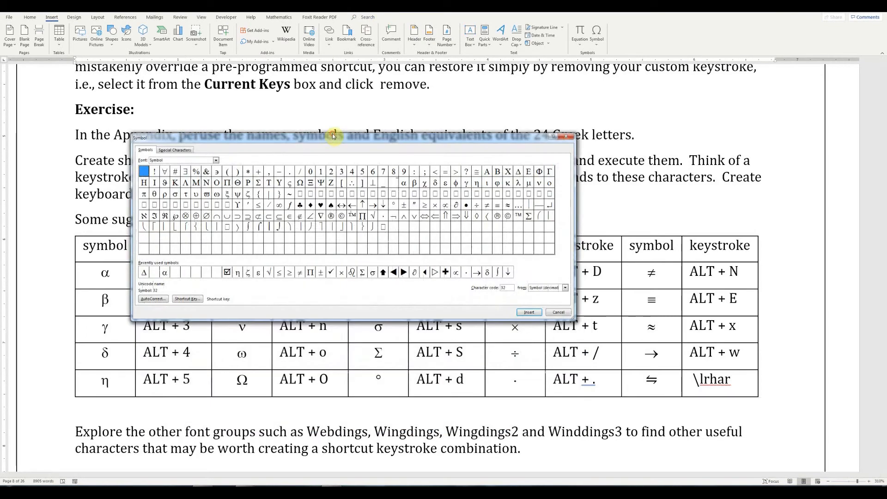
pyautogui.click(217, 158)
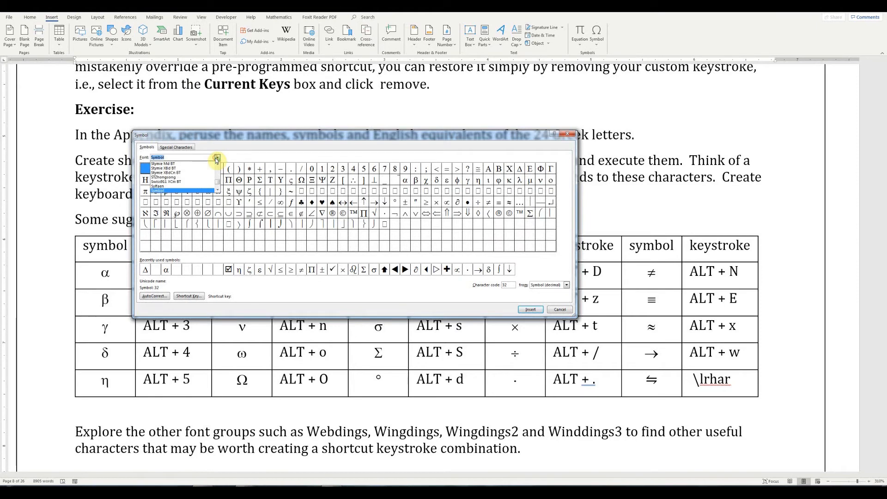
pyautogui.scroll(-10, 218, 185)
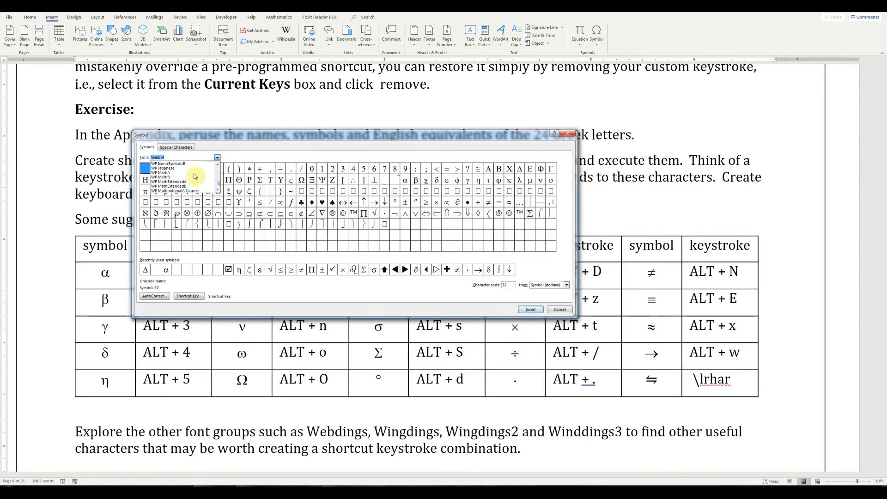
pyautogui.scroll(3, 194, 176)
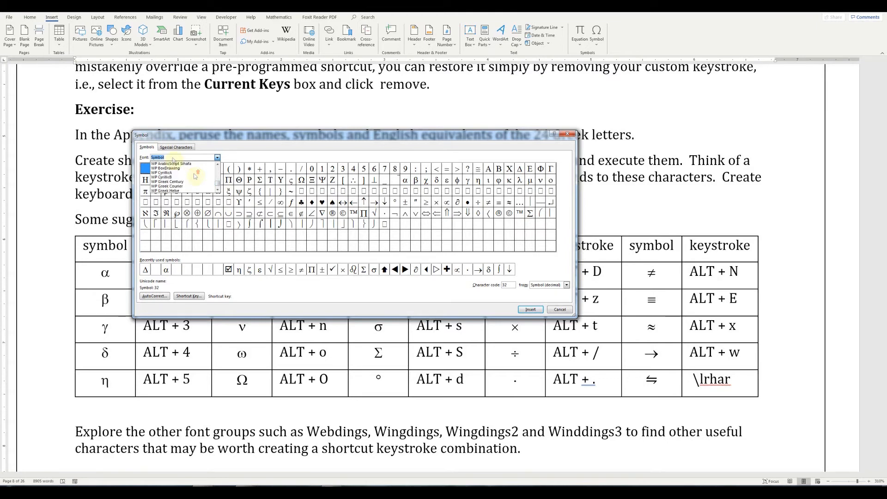
pyautogui.write('wingdin')
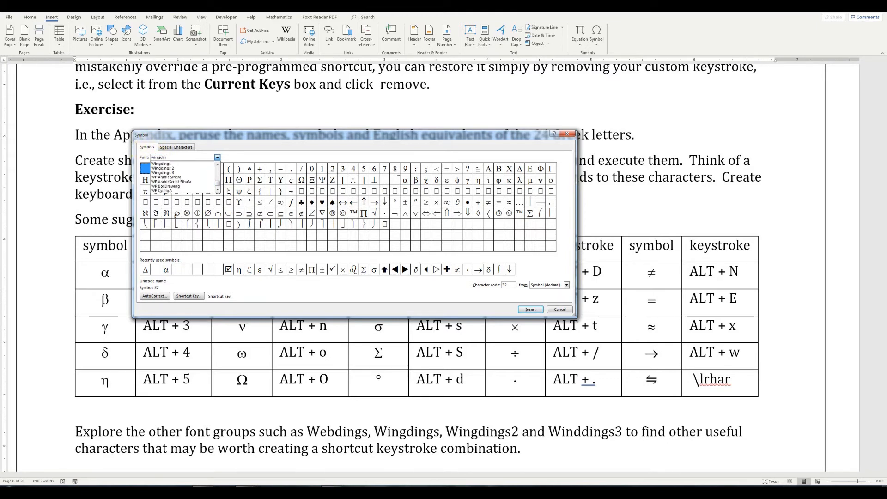
pyautogui.click(165, 165)
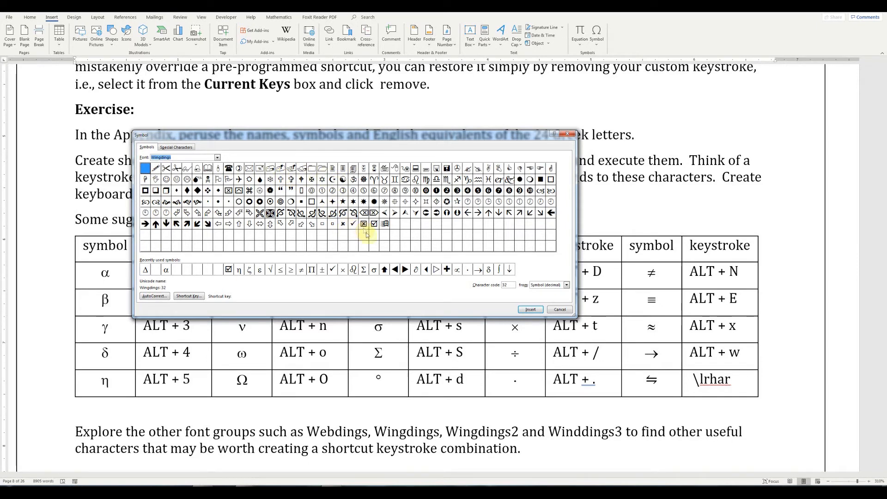
# Browse the characters of the Wingdings 2, Wingdings 3 and Webdings fonts in the Symbol dialog.
pyautogui.click(218, 157)
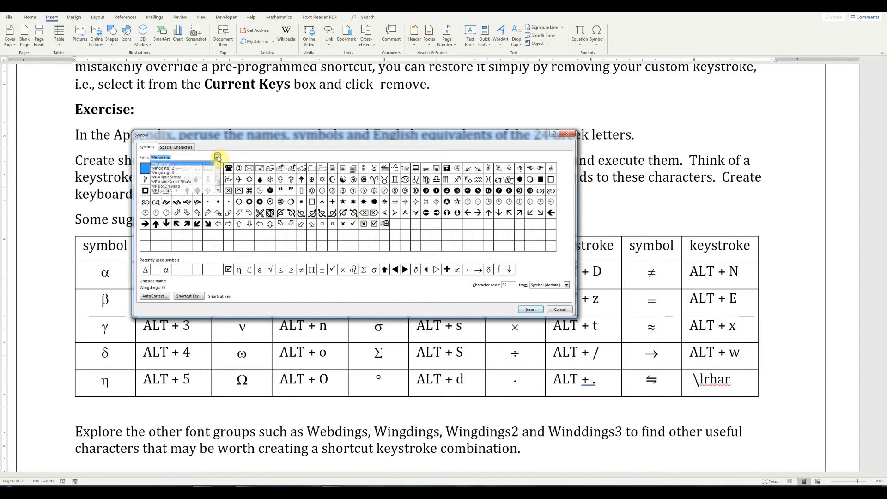
pyautogui.click(180, 171)
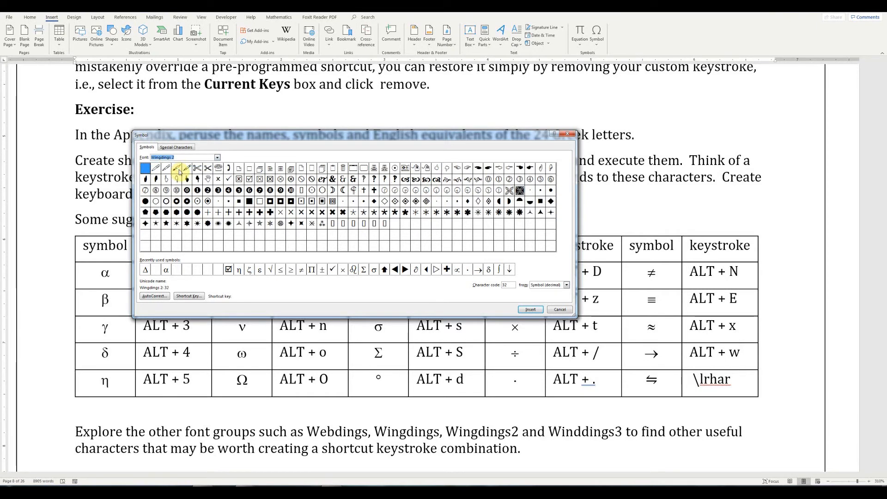
pyautogui.click(218, 158)
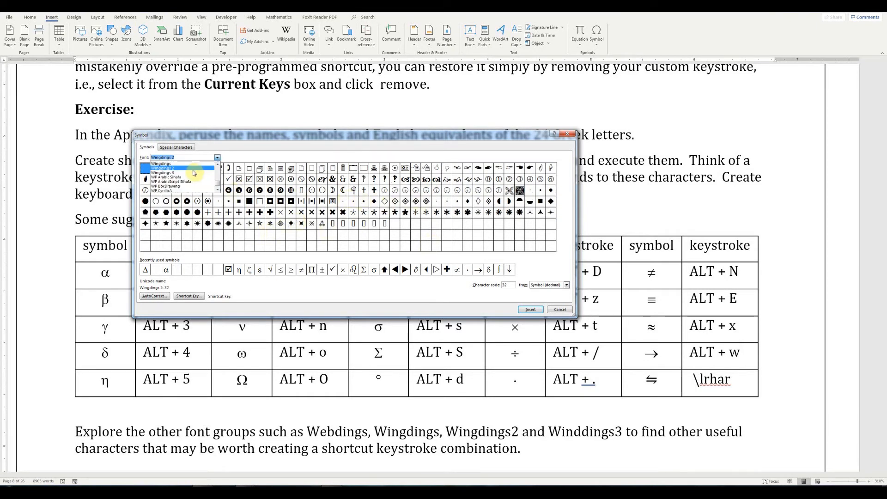
pyautogui.click(194, 172)
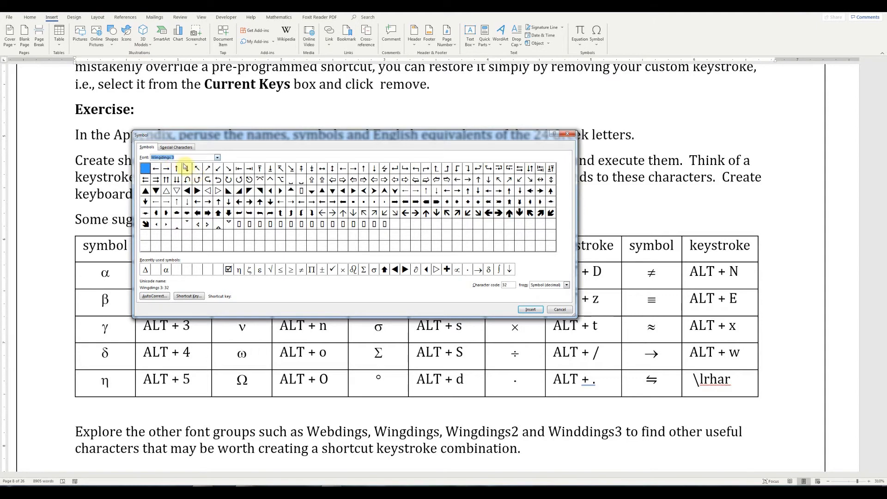
pyautogui.write('Webdings')
pyautogui.press('Return')
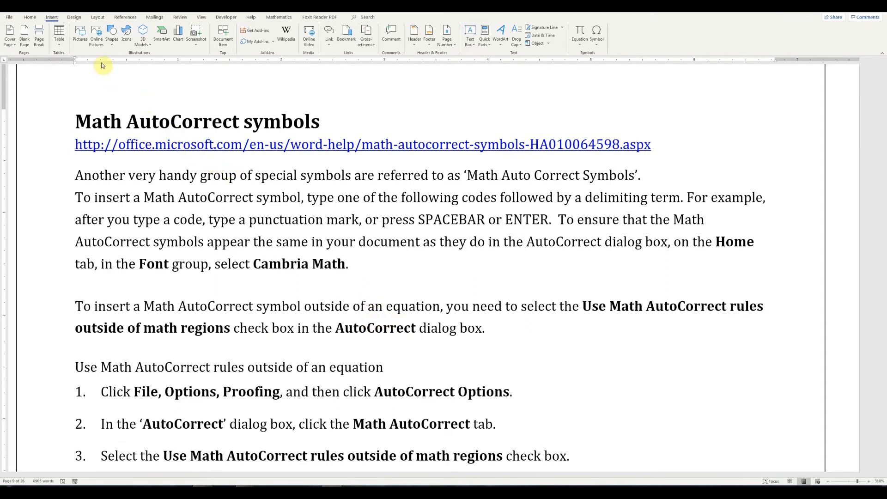
# Open the Math AutoCorrect settings in Word's proofing options and review the list of codes as far as the delta entries.
pyautogui.click(9, 19)
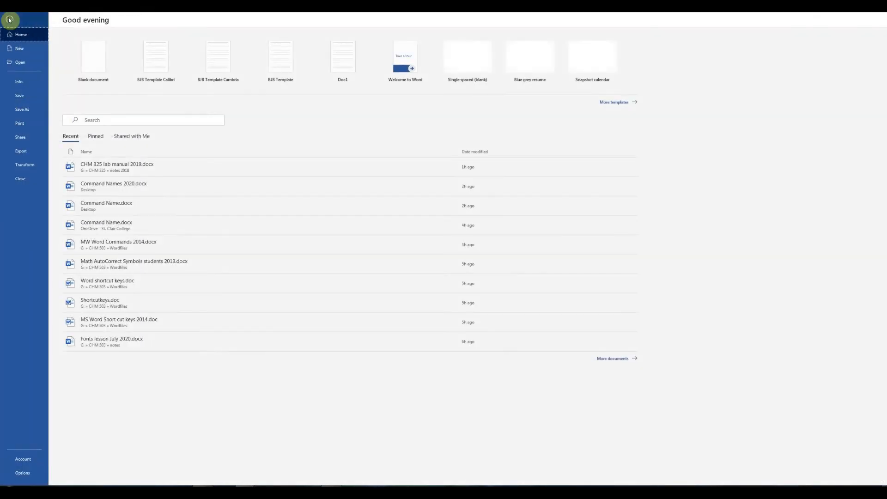
pyautogui.click(25, 474)
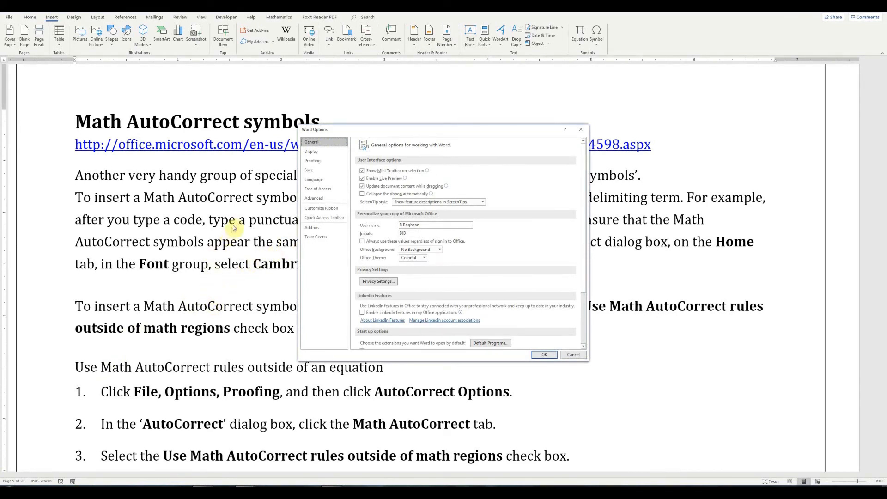
pyautogui.click(318, 162)
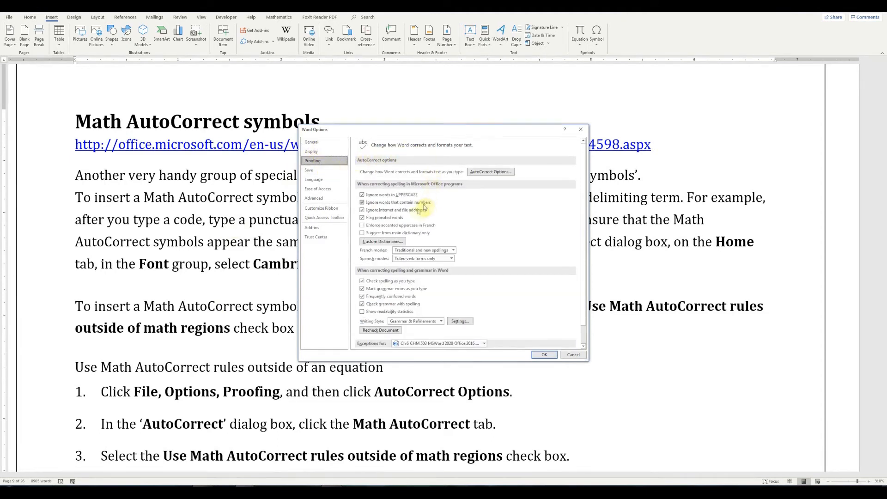
pyautogui.click(480, 173)
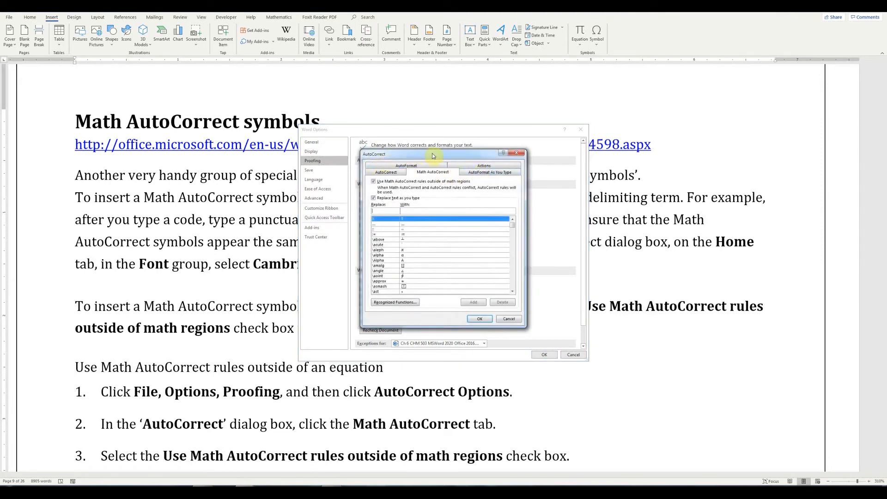
pyautogui.click(391, 174)
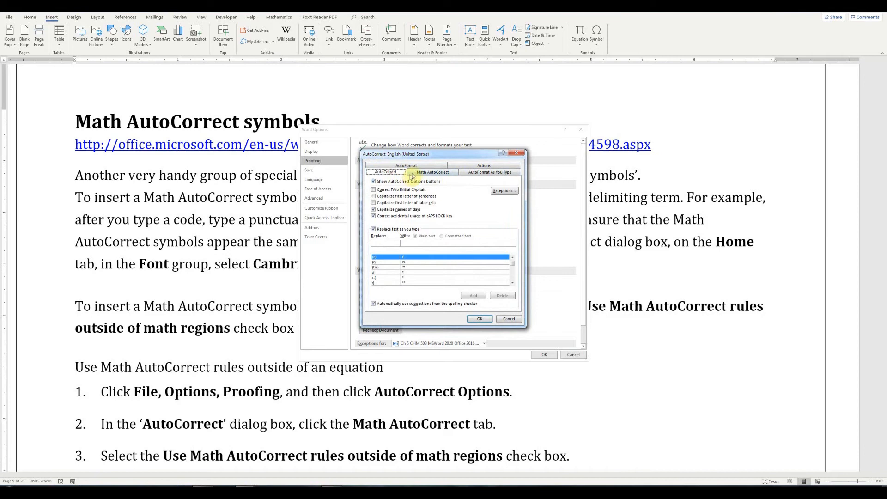
pyautogui.click(433, 175)
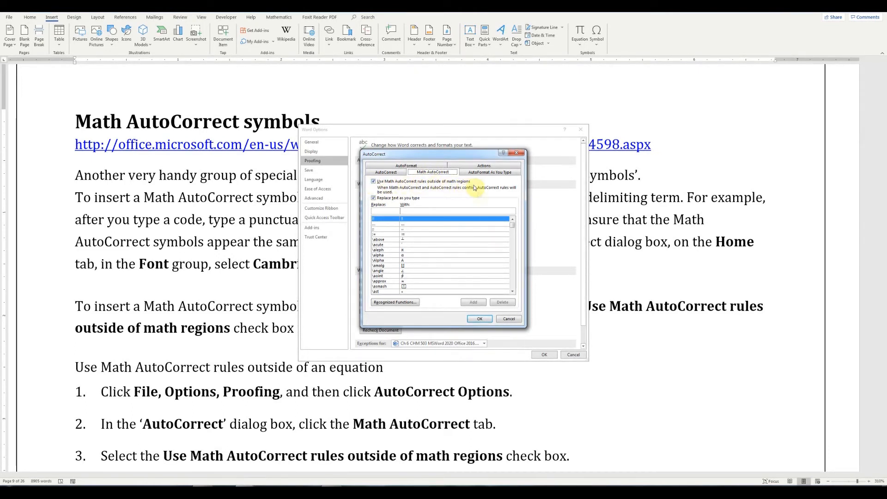
pyautogui.scroll(-4, 512, 229)
pyautogui.moveTo(512, 229); pyautogui.dragTo(512, 233)
pyautogui.scroll(-10, 424, 262)
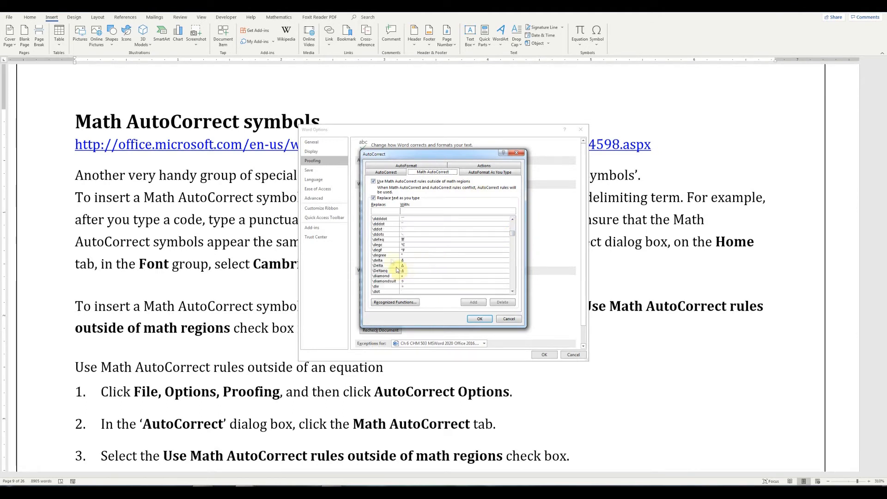
# In the exercise table, enter the code \angle in the empty TO GET cell of the \angle row to generate its symbol.
pyautogui.scroll(-6, 432, 266)
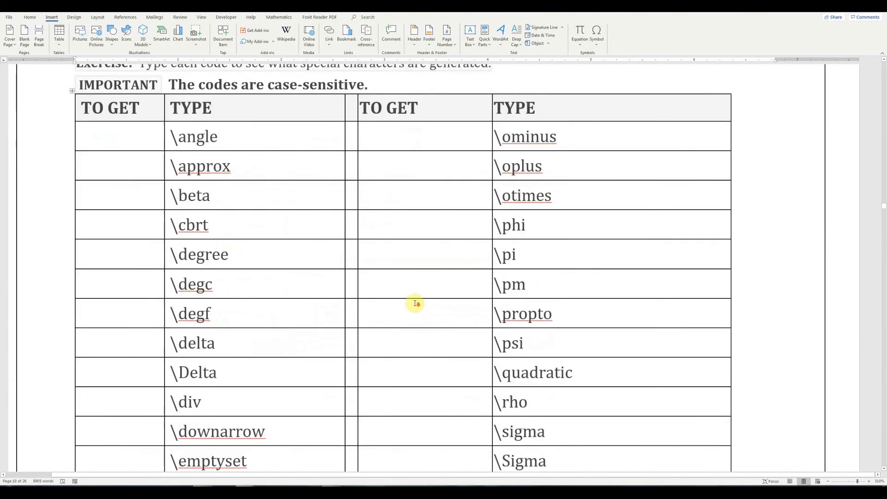
pyautogui.scroll(-1, 416, 303)
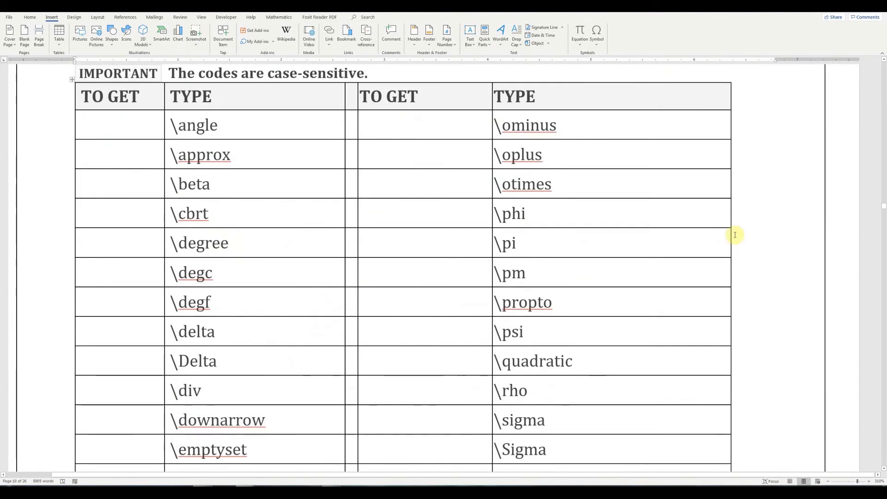
pyautogui.scroll(1, 339, 346)
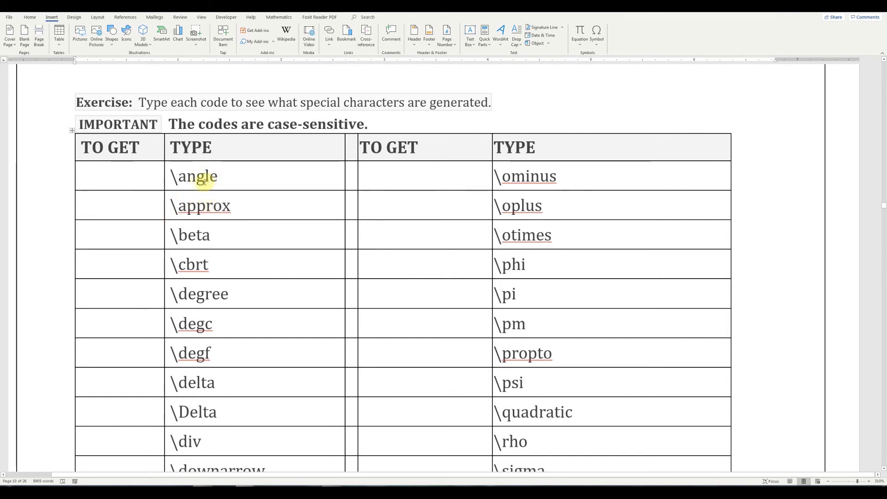
pyautogui.click(132, 177)
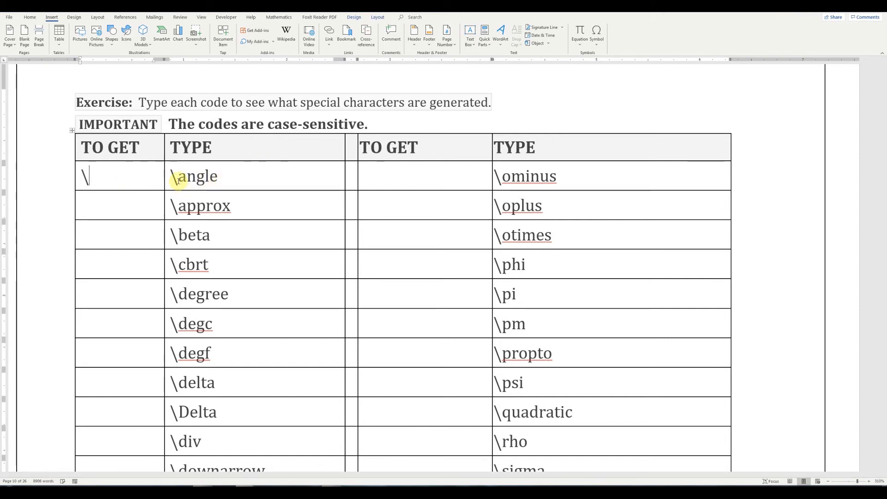
pyautogui.write('\\angle')
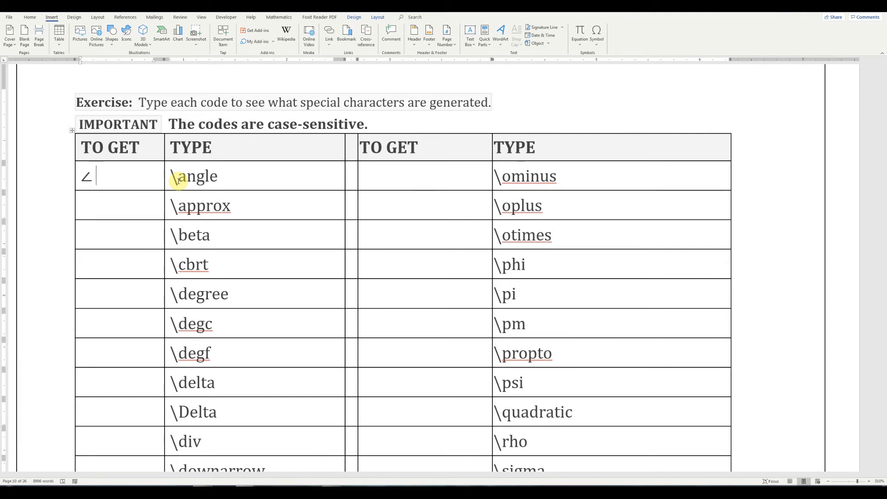
# In the completed code table, clear both the symbol and the code from the \Leftrightarrow row.
pyautogui.scroll(-1, 224, 130)
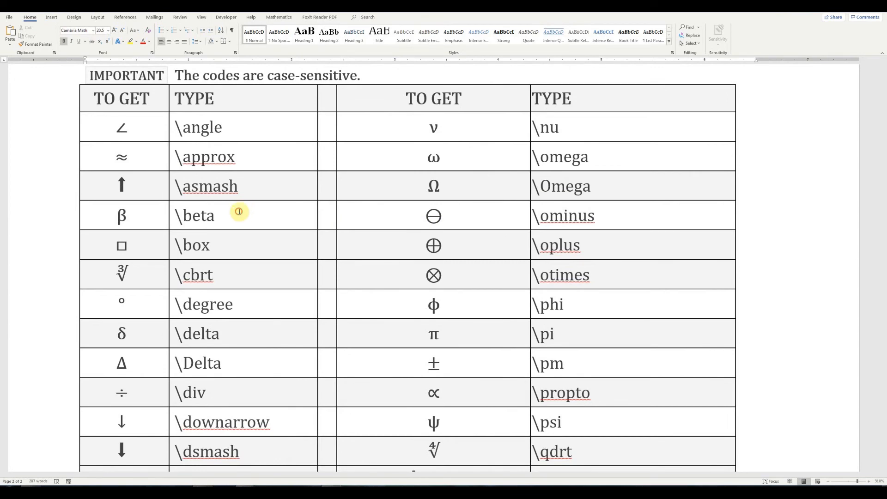
pyautogui.scroll(-3, 239, 212)
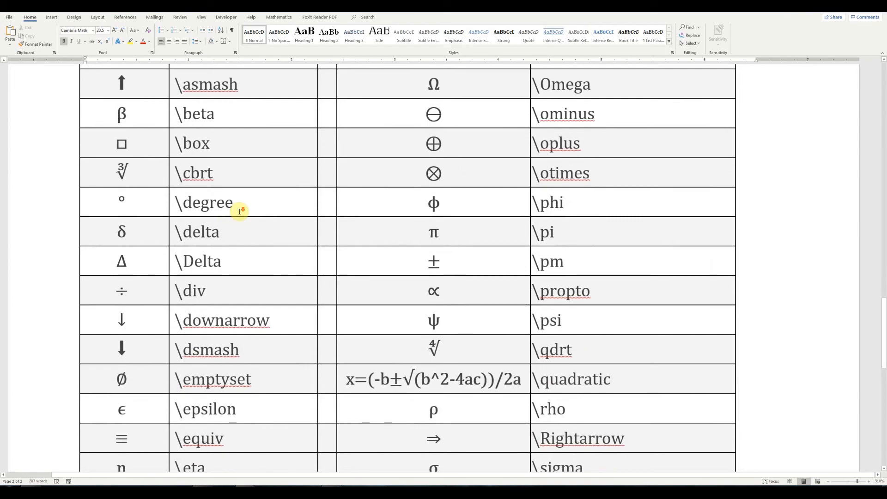
pyautogui.scroll(-3, 239, 211)
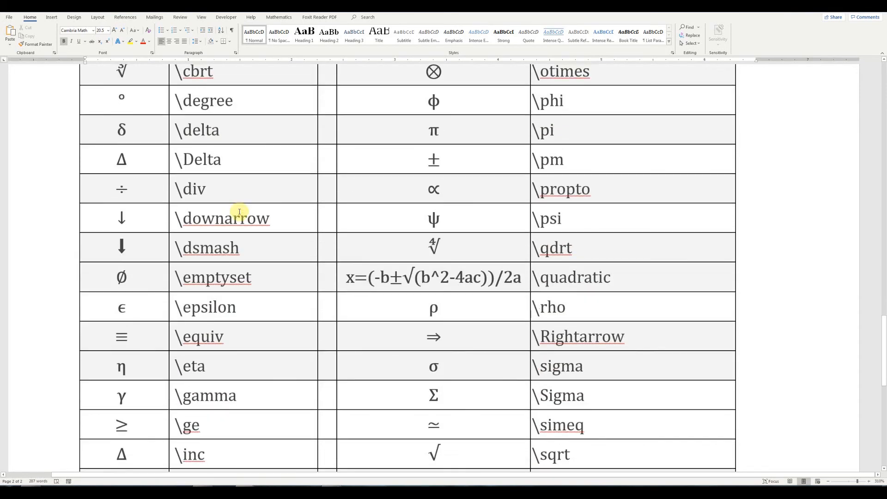
pyautogui.scroll(-2, 240, 212)
pyautogui.scroll(-2, 240, 212)
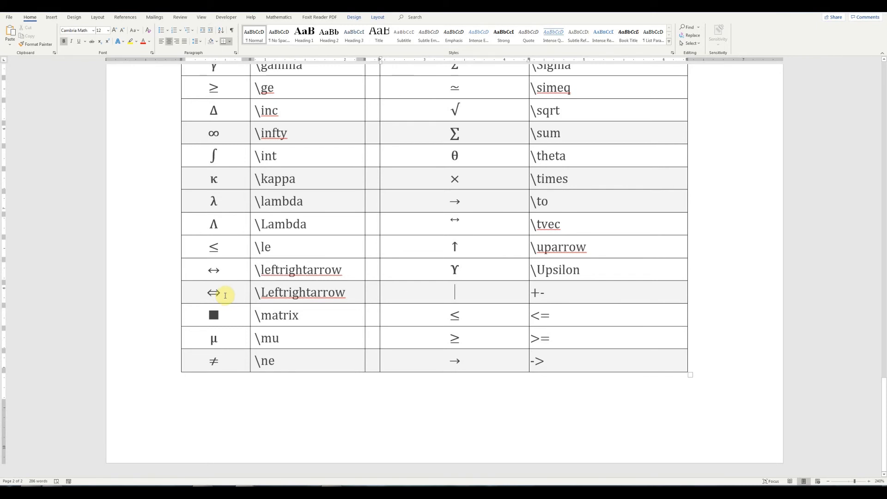
pyautogui.moveTo(216, 293); pyautogui.dragTo(204, 293)
pyautogui.press('Delete')
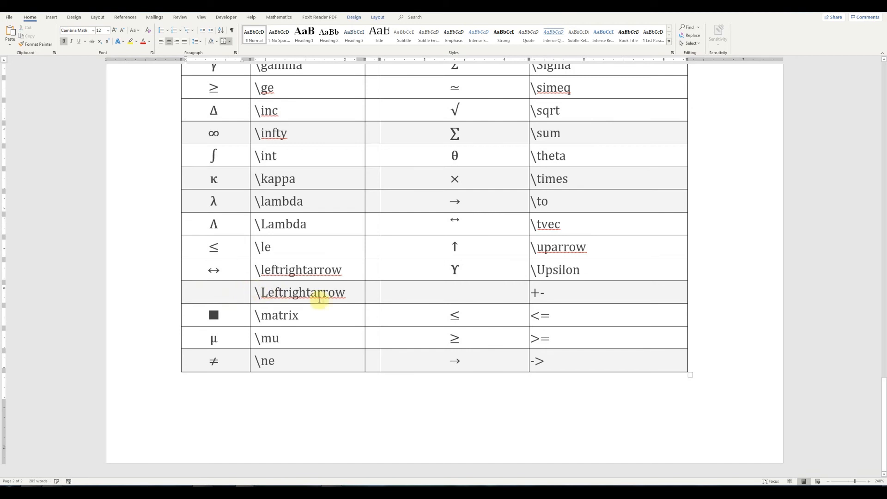
pyautogui.click(346, 293)
pyautogui.moveTo(295, 290); pyautogui.dragTo(264, 297)
pyautogui.press('BackSpace')
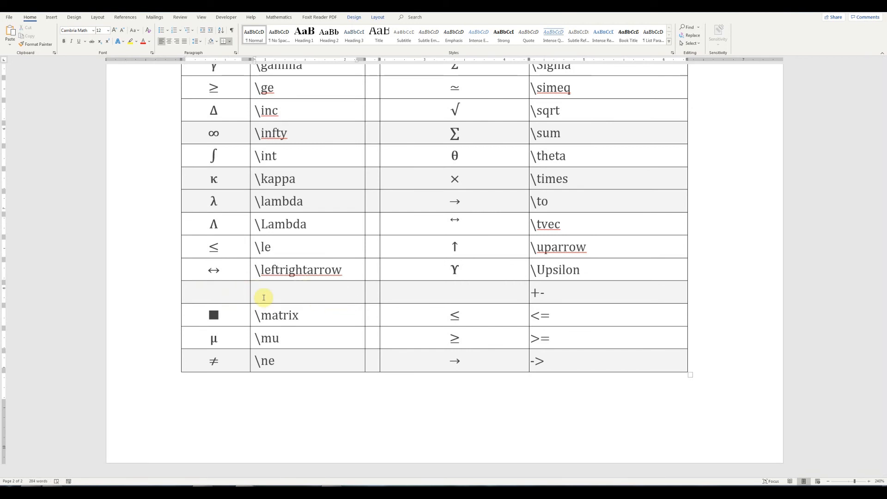
# Enter \lrhar as the code in the emptied row and generate its symbol in the adjacent TO GET cell.
pyautogui.write('\\lrhar')
pyautogui.click(244, 292)
pyautogui.write('\\lrhar')
pyautogui.press('space')
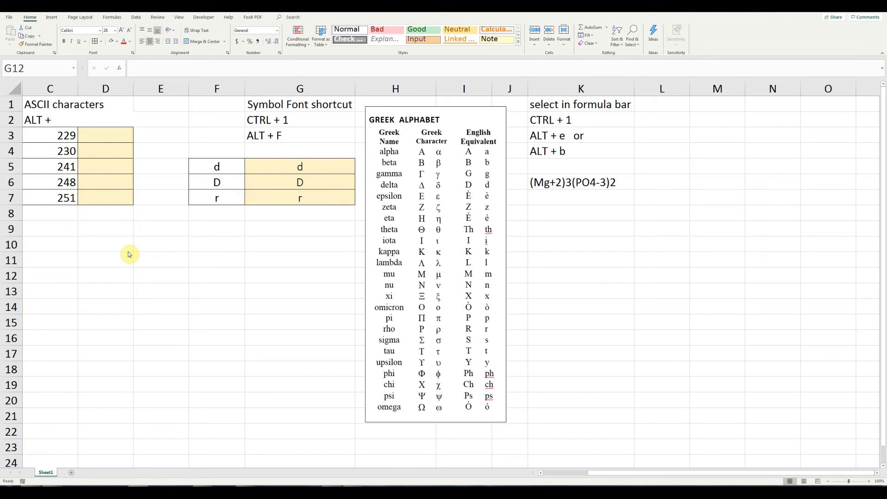
# Enter the characters σ, μ, ±, ° and √ in cells D3 to D7, using the ASCII codes 229, 230, 241, 248 and 251.
pyautogui.click(109, 141)
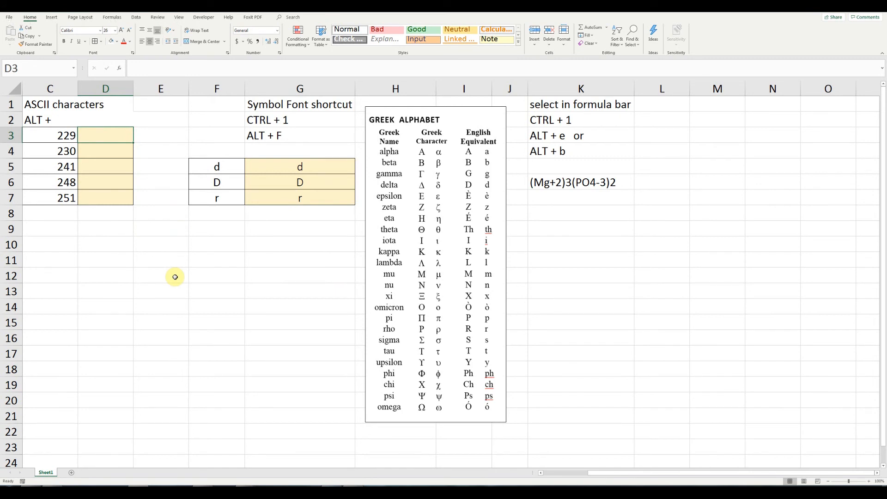
pyautogui.write('σ')
pyautogui.press('Return')
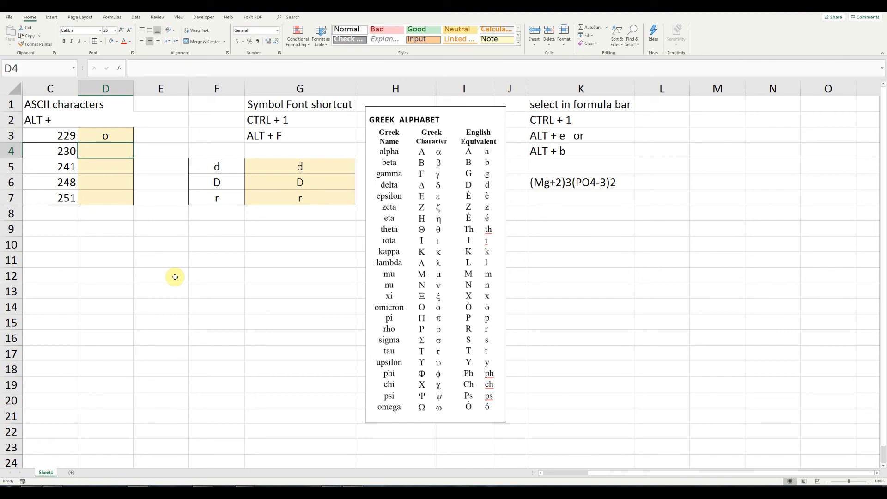
pyautogui.write('μ')
pyautogui.press('Return')
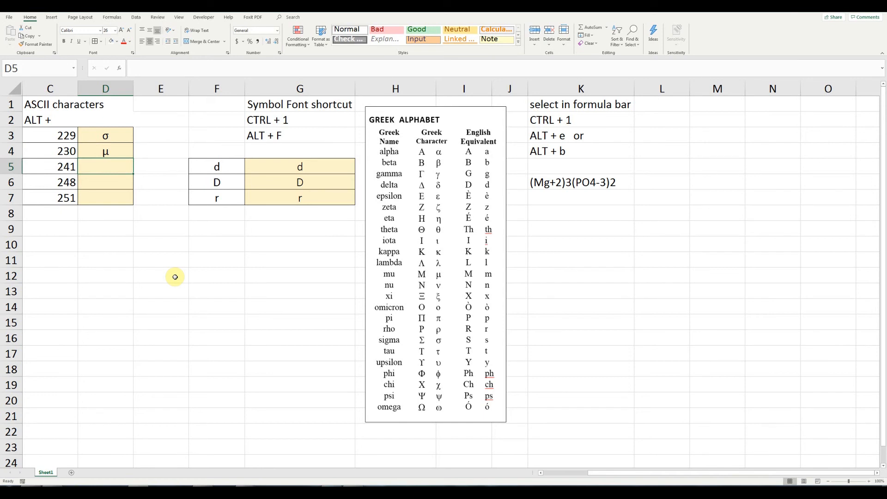
pyautogui.write('±')
pyautogui.press('Return')
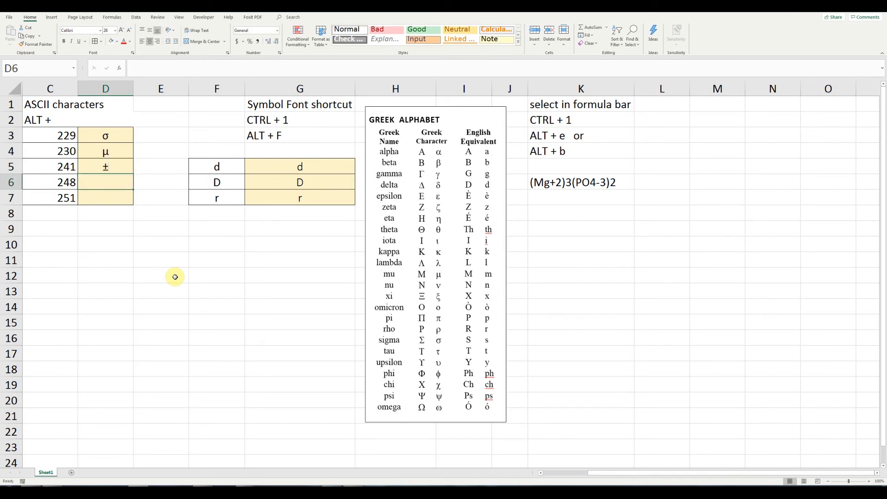
pyautogui.write('°')
pyautogui.press('Return')
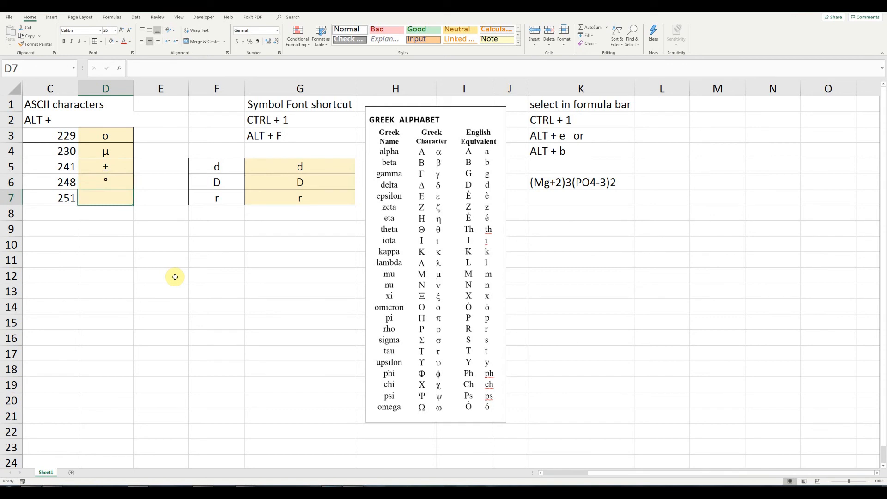
pyautogui.press('alt+KP_2')
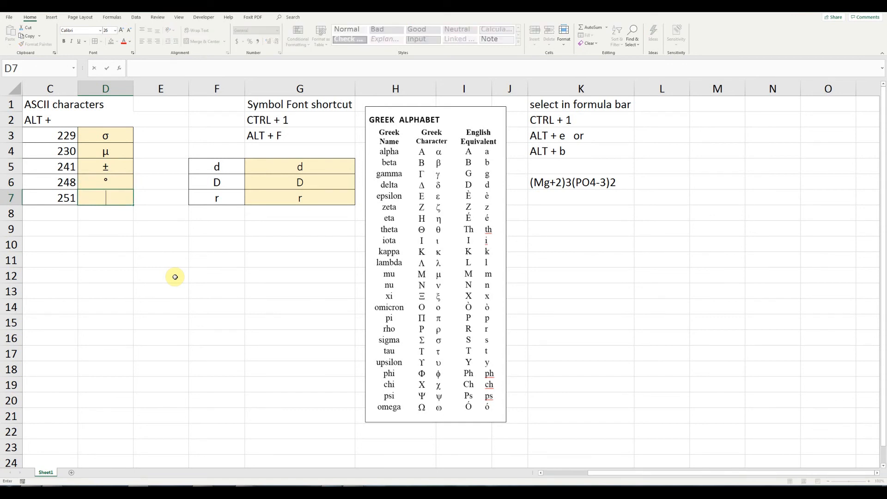
pyautogui.write('√')
pyautogui.press('Return')
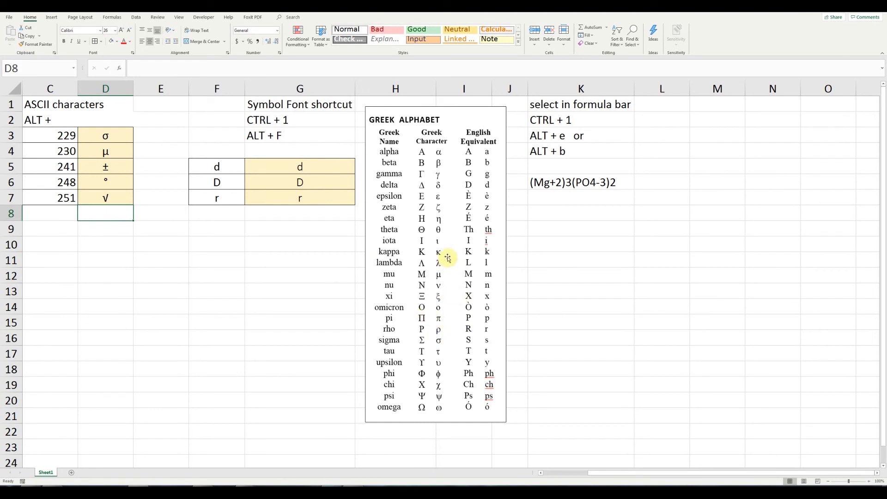
# Apply the Symbol font to the letter d in cell G5 to turn it into δ.
pyautogui.click(301, 166)
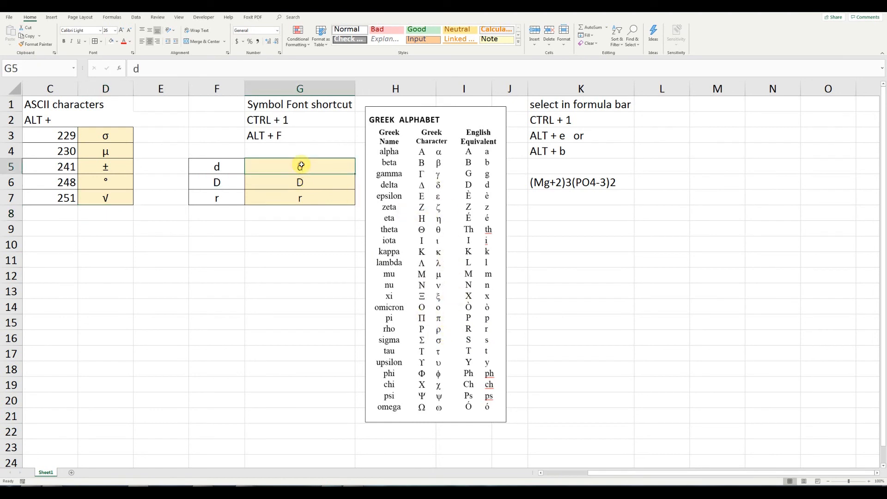
pyautogui.doubleClick(136, 68)
pyautogui.click(83, 31)
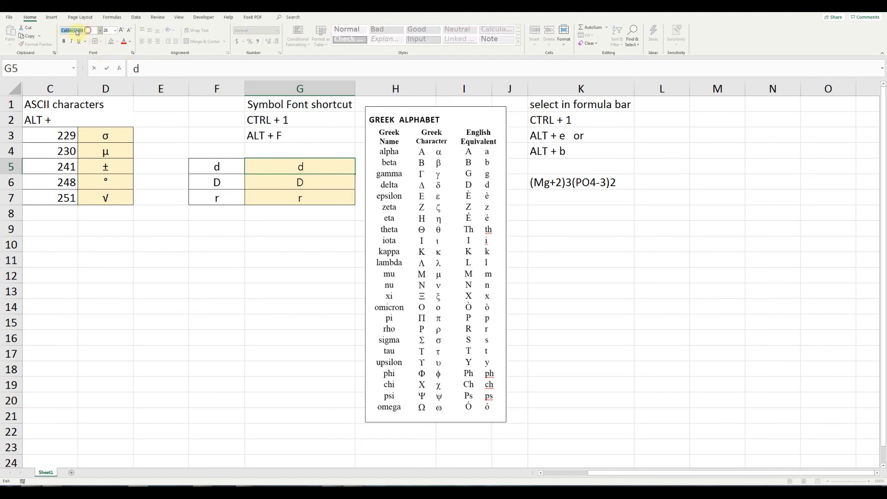
pyautogui.moveTo(55, 29); pyautogui.dragTo(86, 35)
pyautogui.write('Symbol')
pyautogui.press('Return')
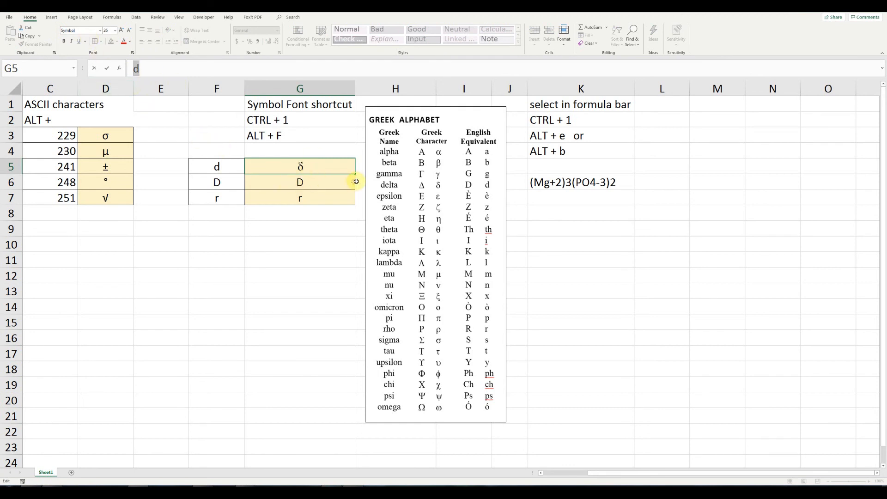
# Format the letter D in cell G6 with the Symbol font to produce Δ.
pyautogui.click(309, 181)
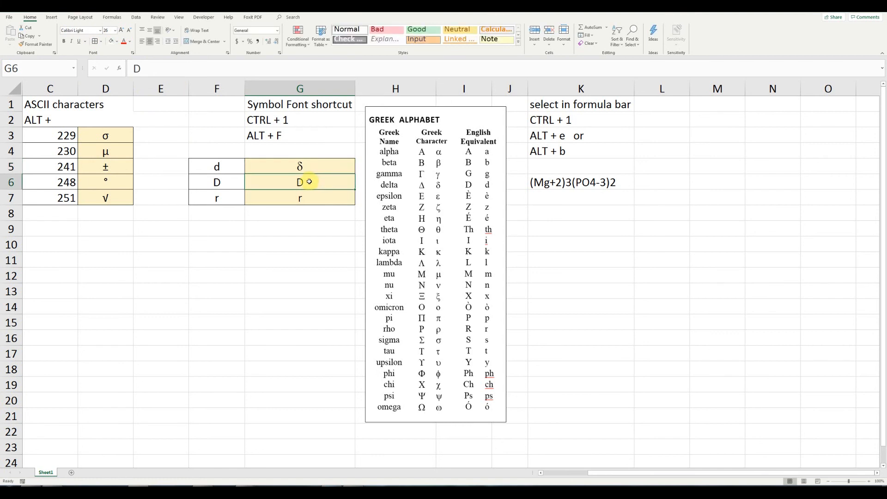
pyautogui.moveTo(140, 69); pyautogui.dragTo(132, 69)
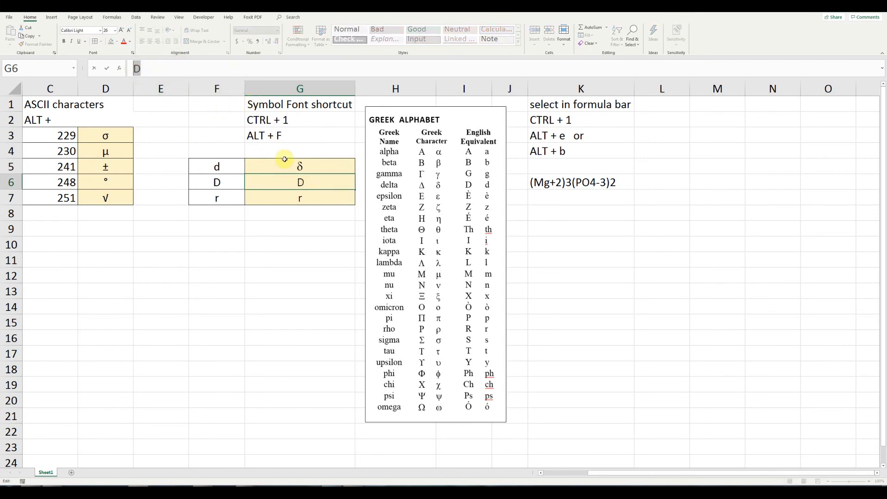
pyautogui.hotkey('ctrl', '1')
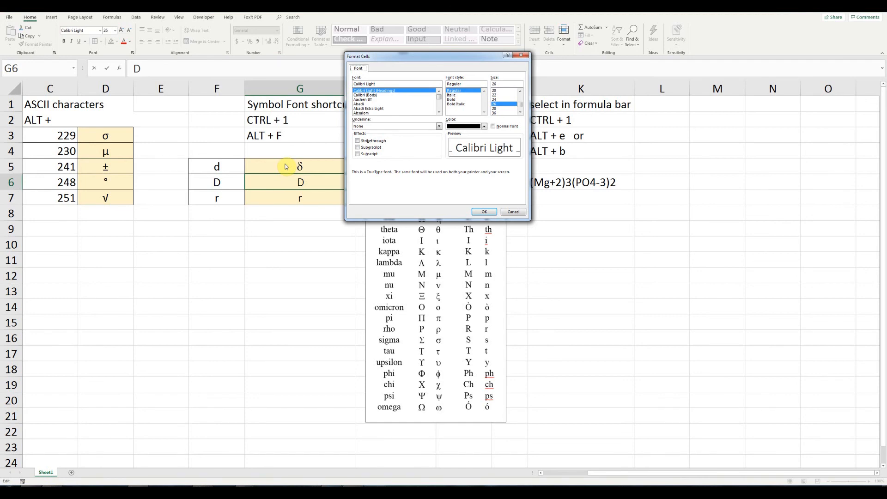
pyautogui.hotkey('alt', 'f')
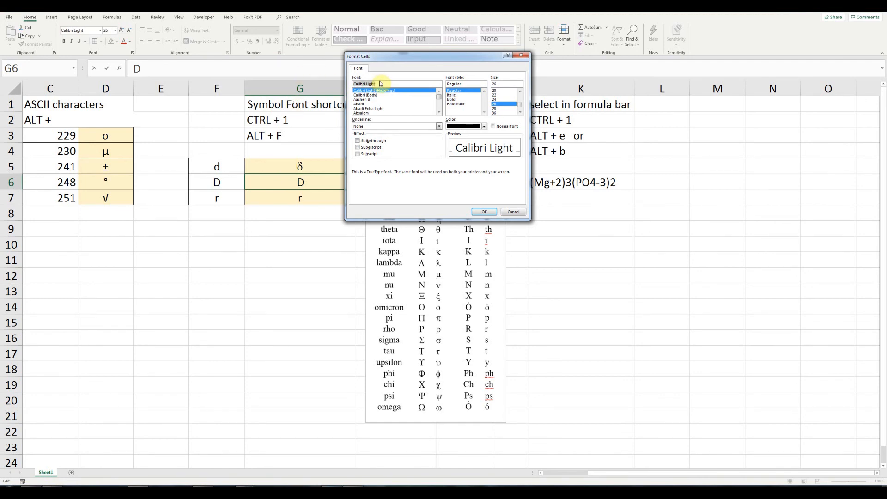
pyautogui.write('symbol')
pyautogui.press('Return')
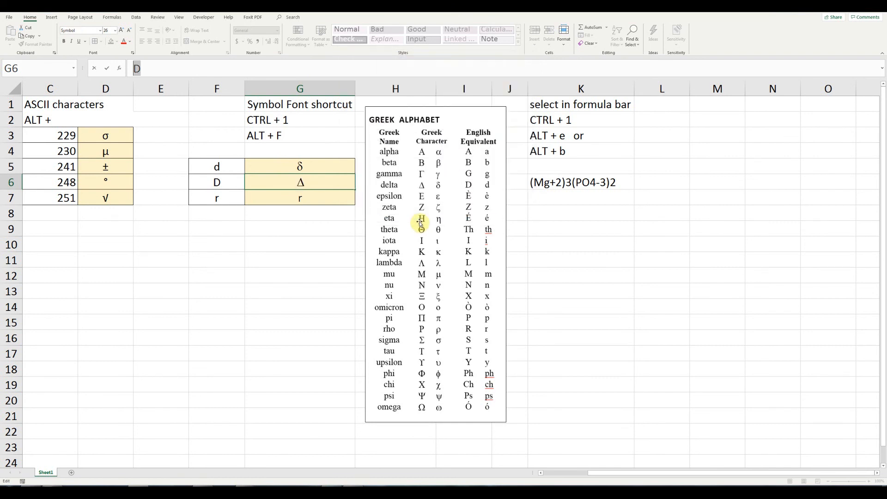
# Change the font of the letter r in cell G7 to Symbol to produce ρ.
pyautogui.doubleClick(311, 200)
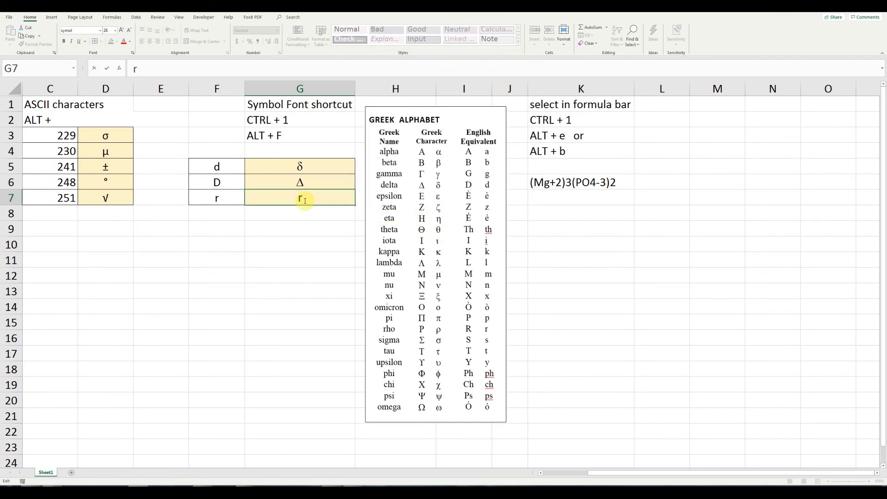
pyautogui.moveTo(139, 69); pyautogui.dragTo(133, 70)
pyautogui.hotkey('ctrl', '1')
pyautogui.hotkey('alt', 'f')
pyautogui.write('symbol')
pyautogui.press('Return')
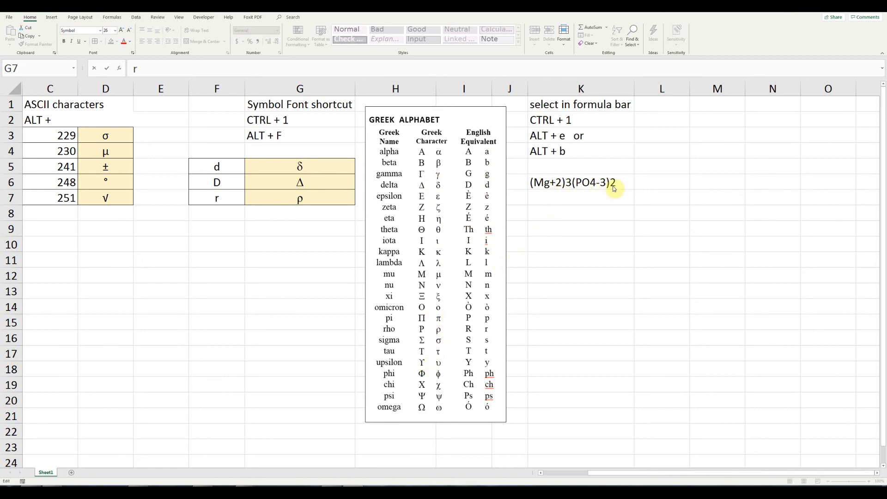
# Format the +2 after Mg in the chemical formula in cell K6 as superscript.
pyautogui.click(551, 183)
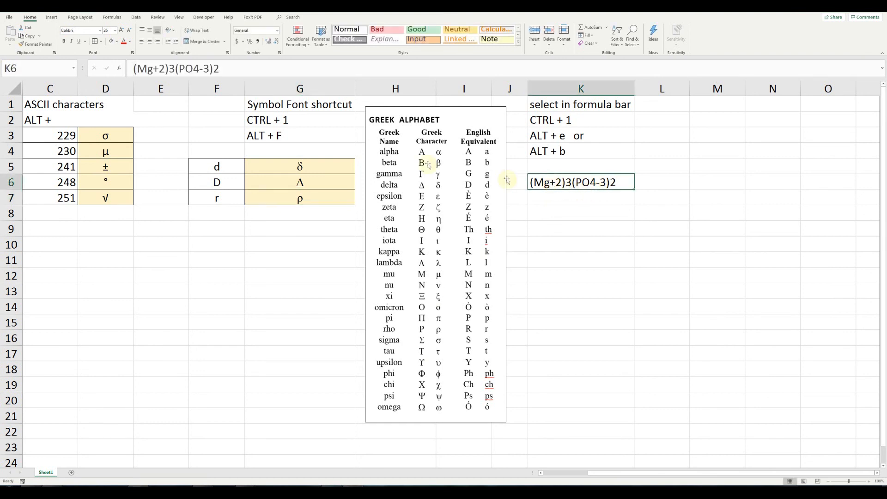
pyautogui.moveTo(154, 68); pyautogui.dragTo(165, 68)
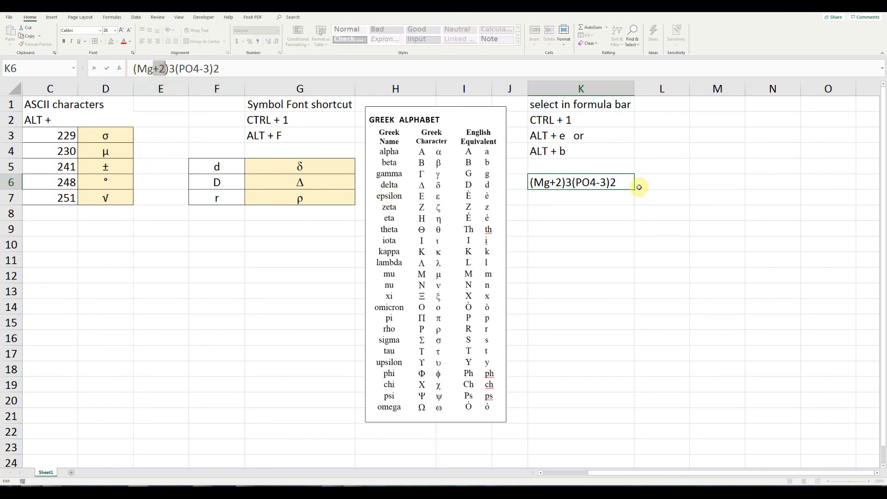
pyautogui.hotkey('ctrl', '1')
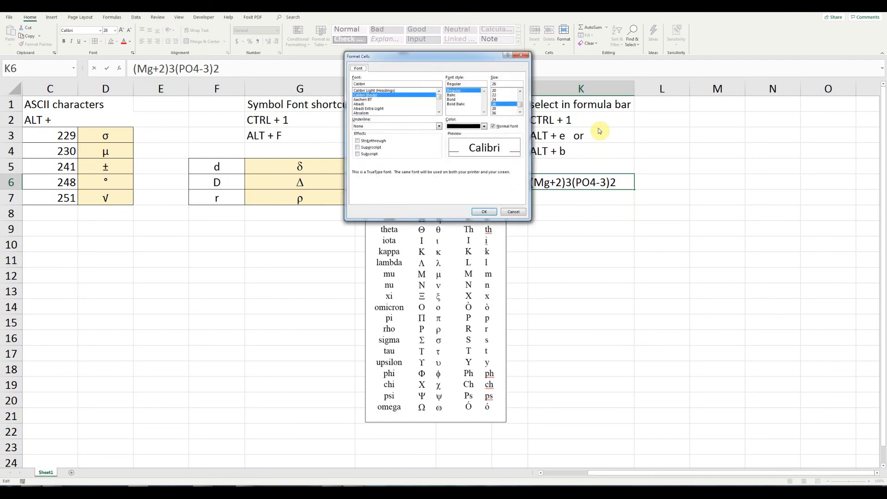
pyautogui.hotkey('alt', 'e')
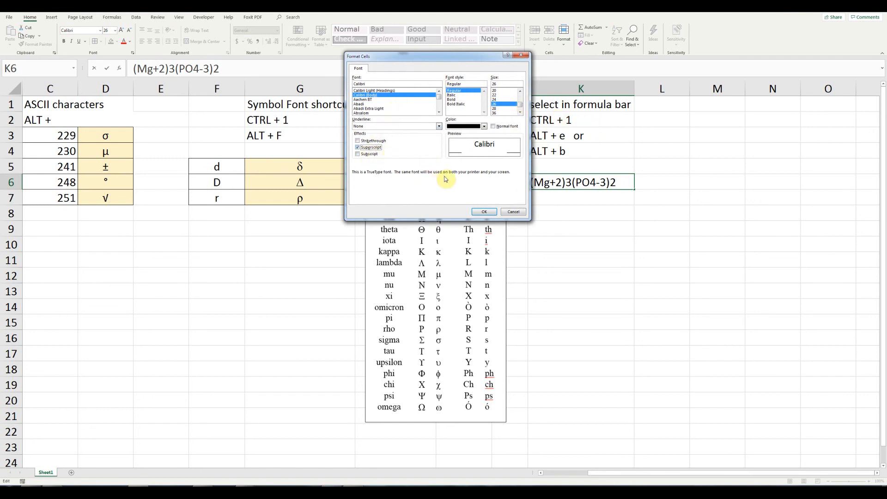
pyautogui.press('Return')
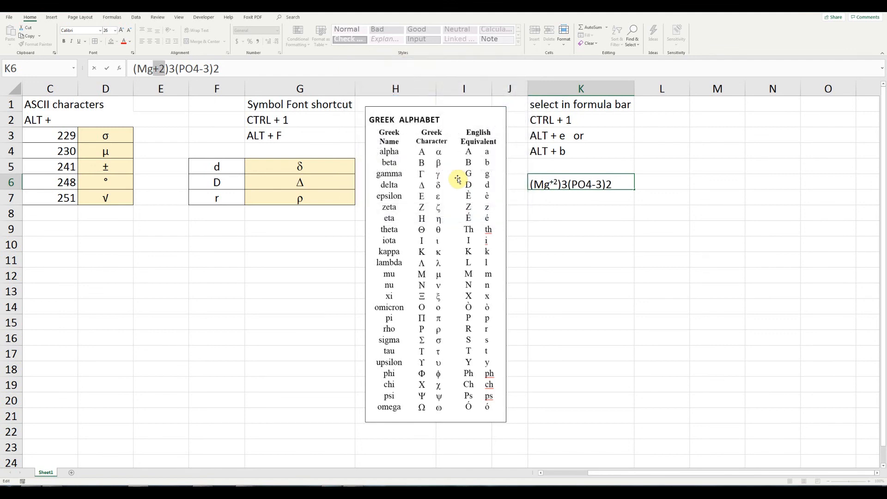
# Format the 3 after the first parenthesised group of the K6 formula as subscript.
pyautogui.click(564, 185)
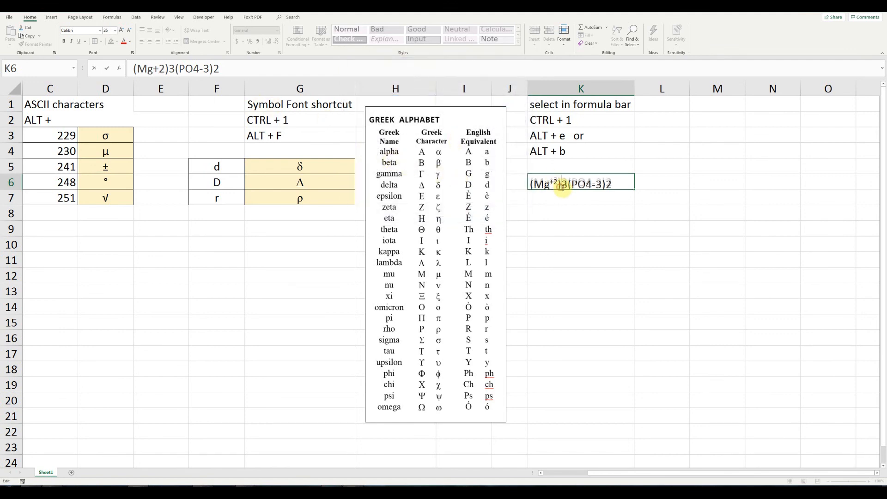
pyautogui.moveTo(560, 184); pyautogui.dragTo(567, 185)
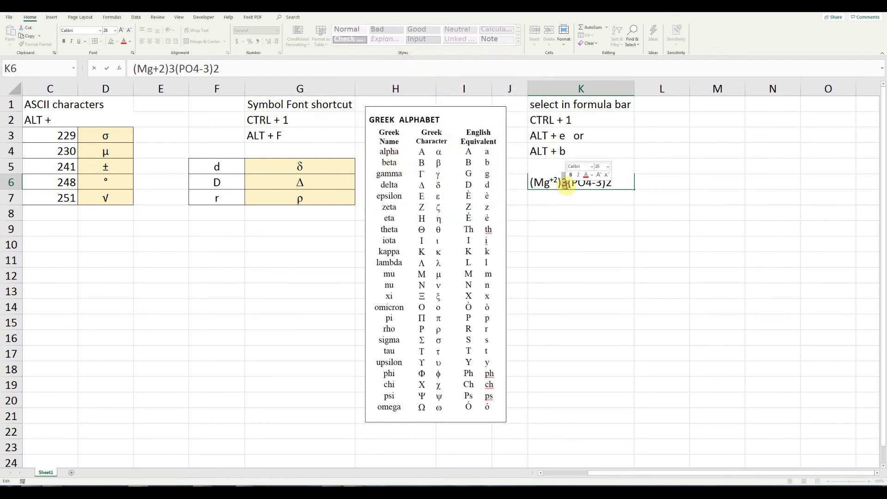
pyautogui.hotkey('ctrl', '1')
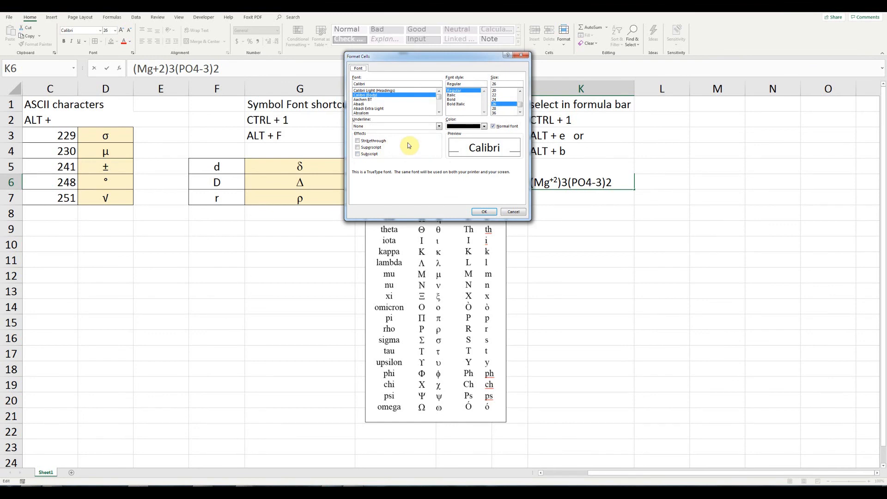
pyautogui.hotkey('alt', 'b')
pyautogui.press('Return')
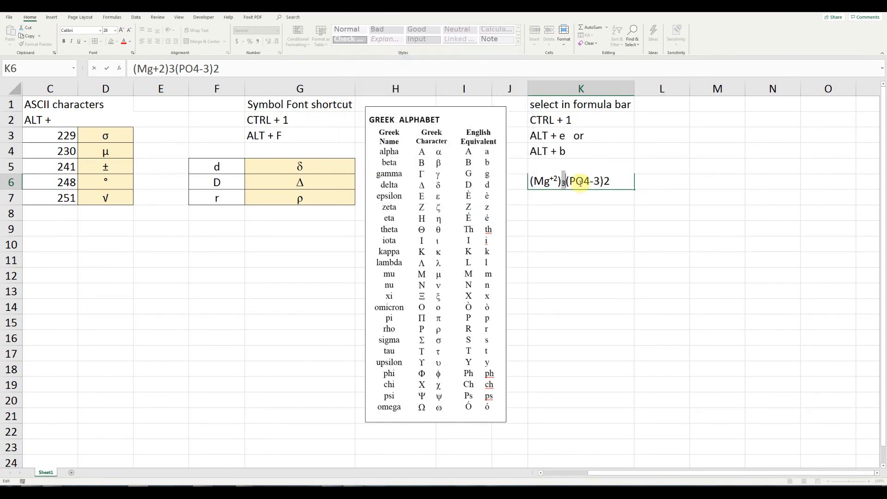
# Format the 4 after PO in the K6 formula as subscript.
pyautogui.moveTo(585, 181); pyautogui.dragTo(591, 183)
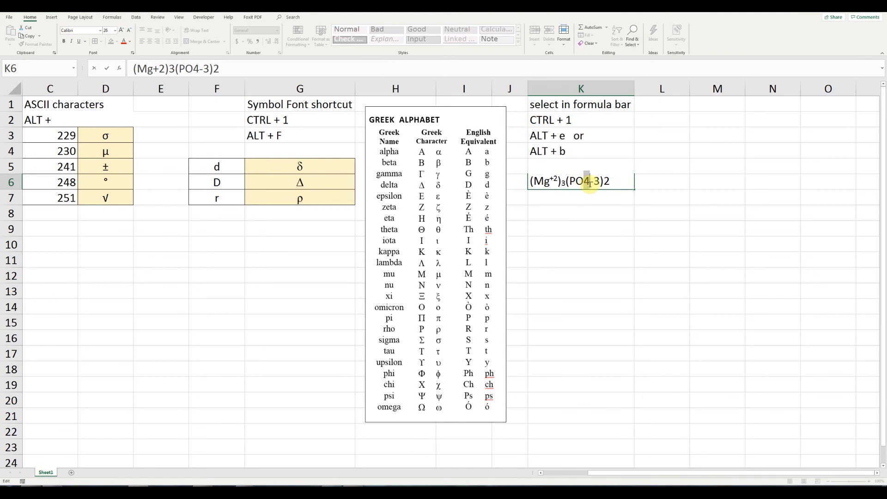
pyautogui.hotkey('ctrl', '1')
pyautogui.hotkey('alt', 'b')
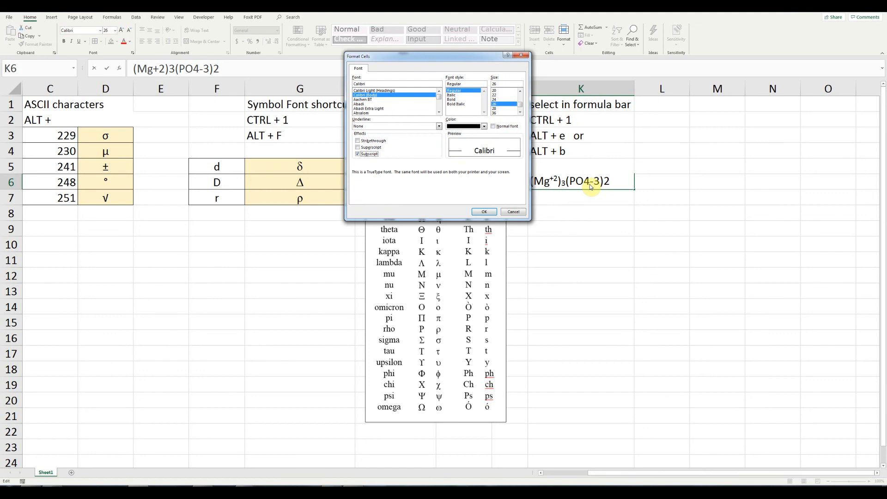
pyautogui.press('Return')
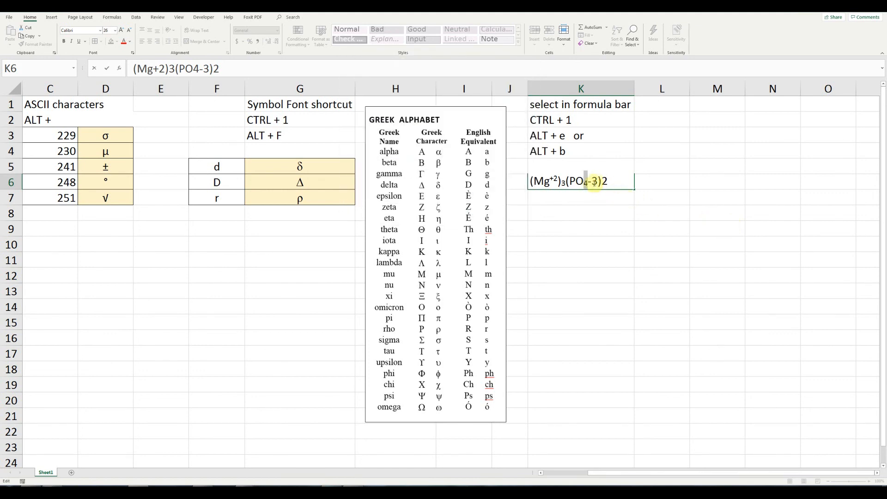
# Format the -3 charge of the phosphate group in the K6 formula as superscript.
pyautogui.moveTo(586, 182); pyautogui.dragTo(598, 184)
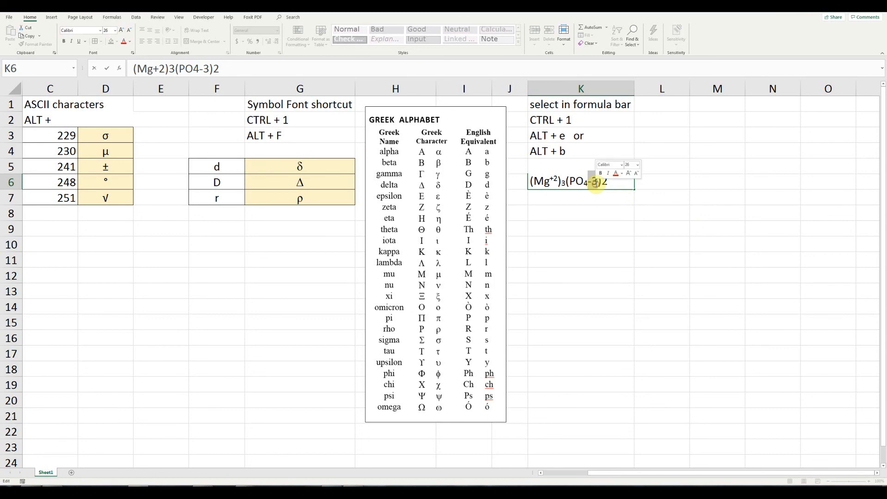
pyautogui.hotkey('ctrl', '1')
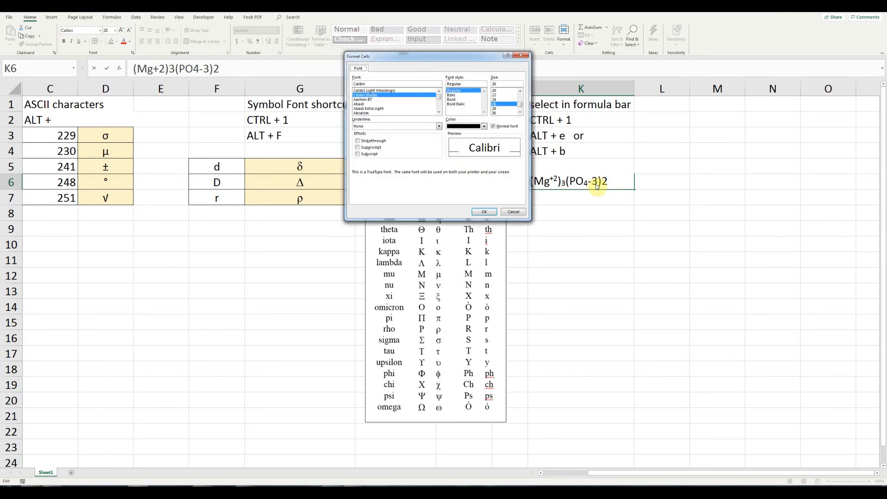
pyautogui.hotkey('alt', 'e')
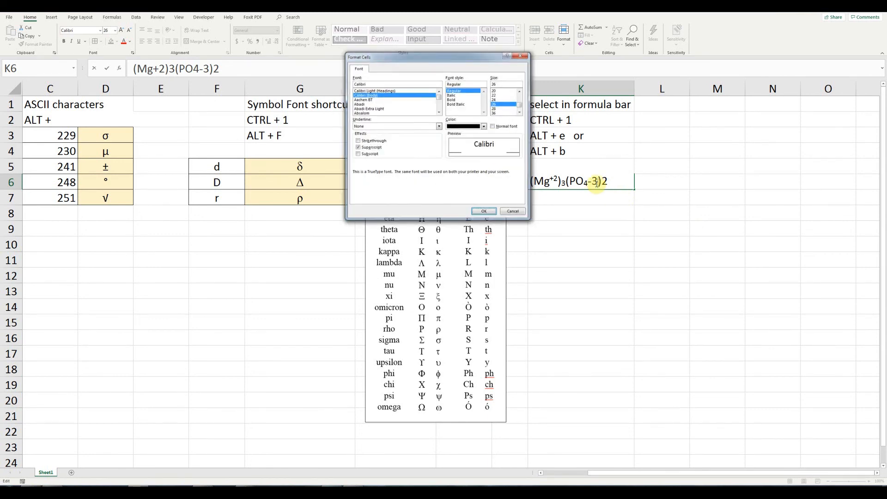
pyautogui.press('Return')
# Format the final 2 of the K6 formula as subscript and finish editing the cell.
pyautogui.moveTo(597, 183); pyautogui.dragTo(604, 182)
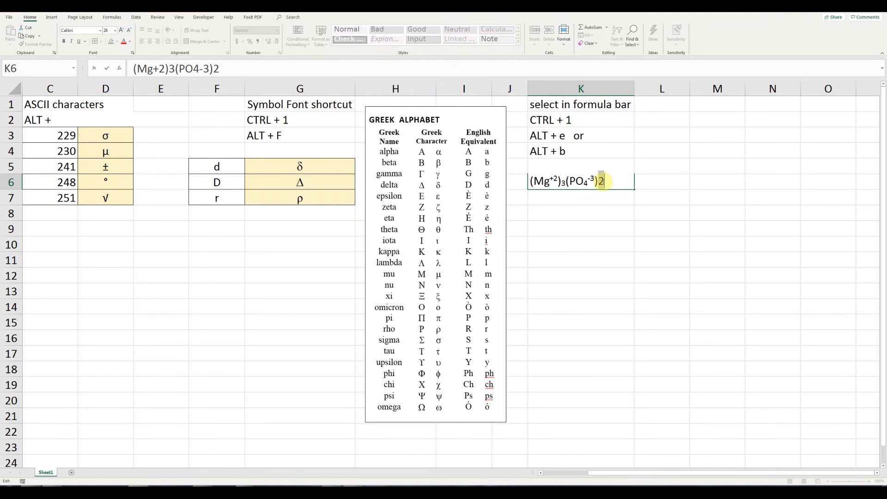
pyautogui.hotkey('ctrl', '1')
pyautogui.hotkey('alt', 'b')
pyautogui.press('Return')
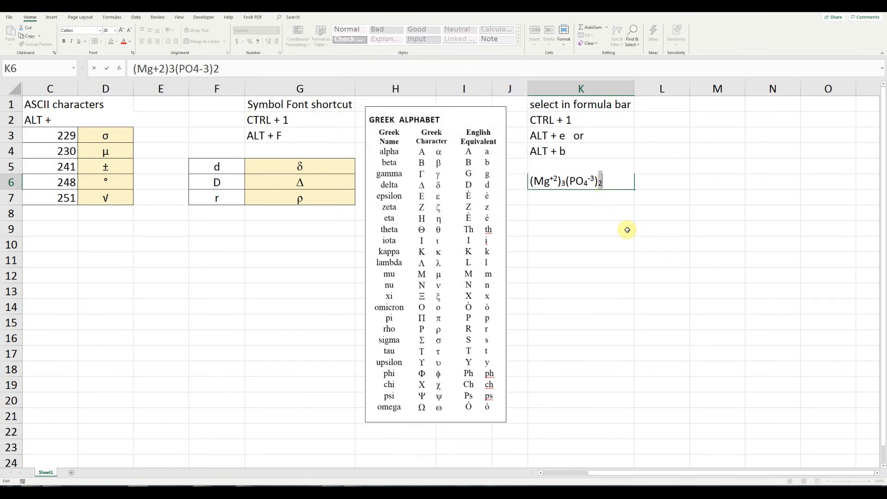
pyautogui.click(624, 229)
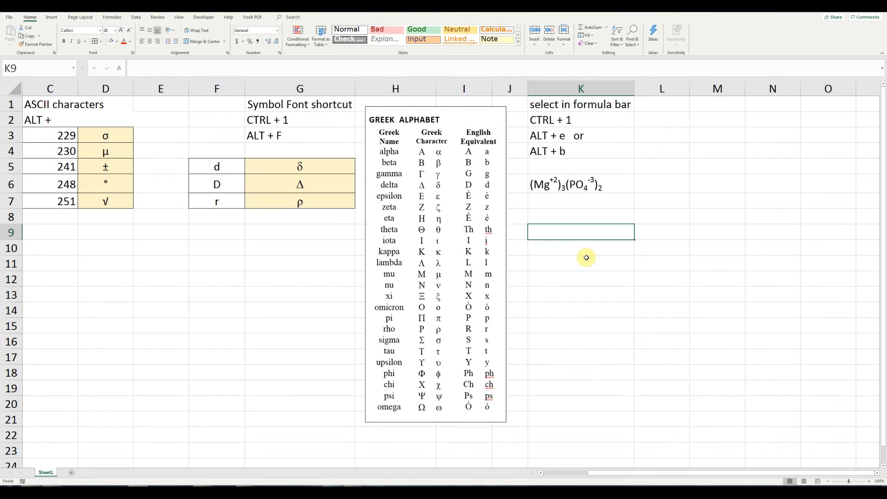